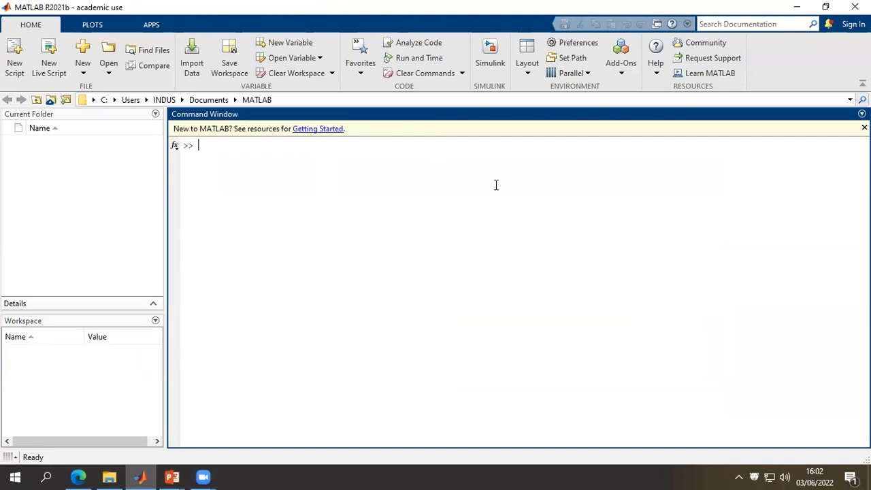
Create a blank Simulink model and open the Library Browser, narrowed to sit beside the model canvas.
click(493, 61)
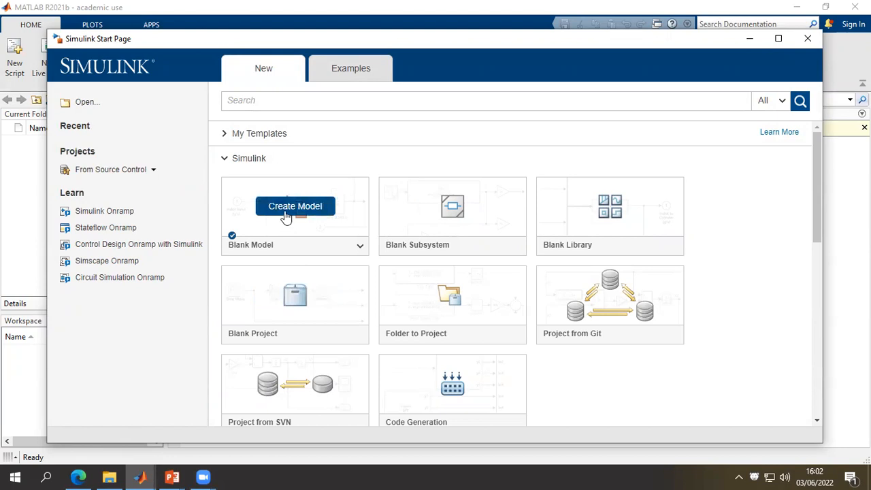
click(295, 206)
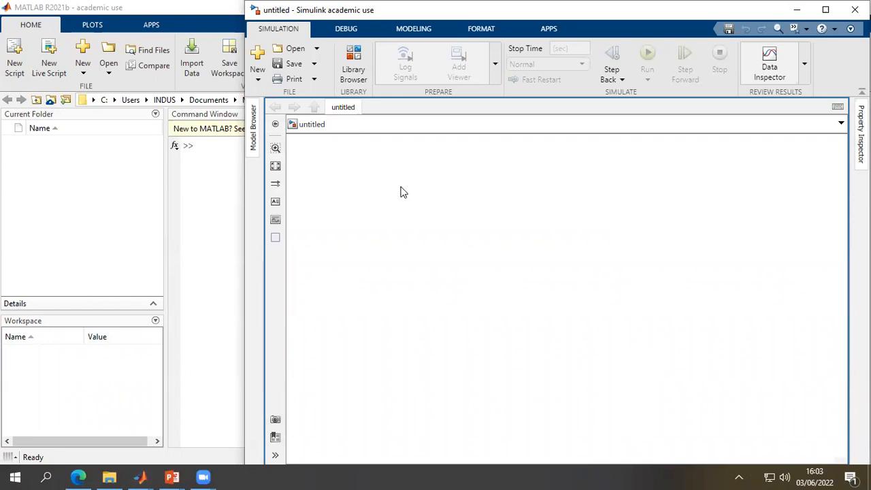
click(360, 82)
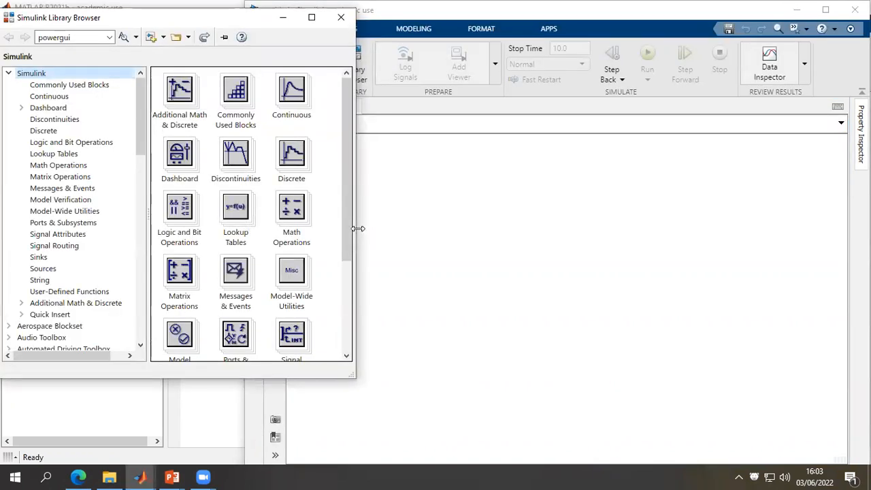
drag(358, 229, 278, 231)
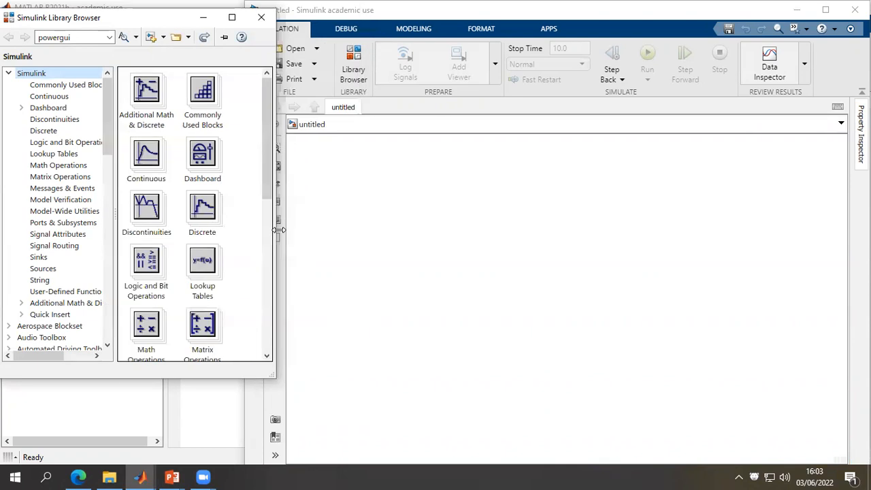
Collapse the Simulink library and look through the full list of installed blocksets and toolboxes.
click(9, 73)
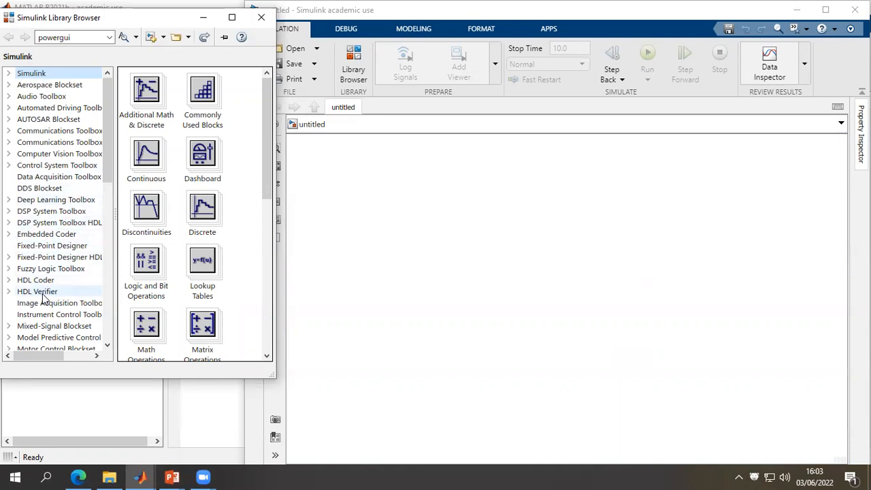
scroll(43, 296, down, 3)
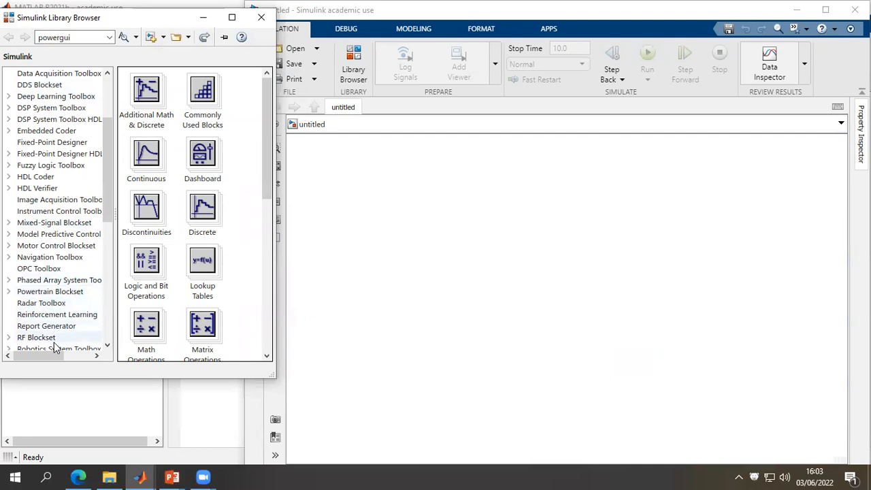
scroll(55, 347, down, 1)
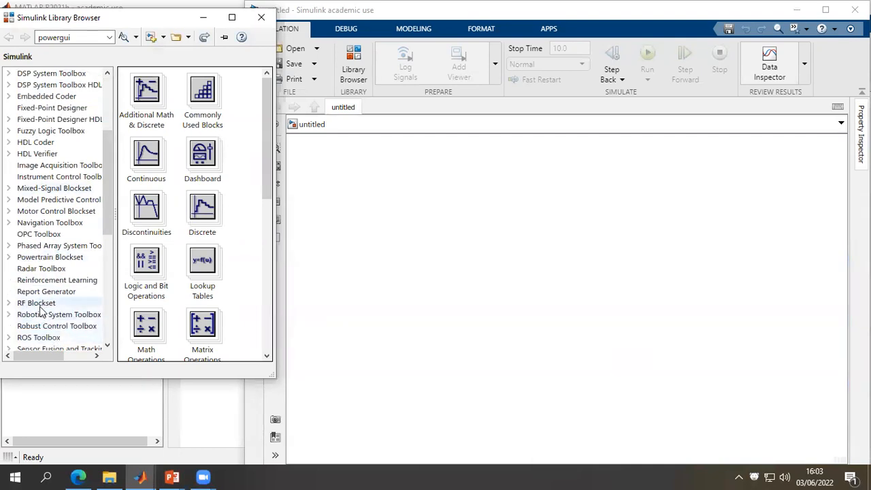
scroll(41, 311, down, 3)
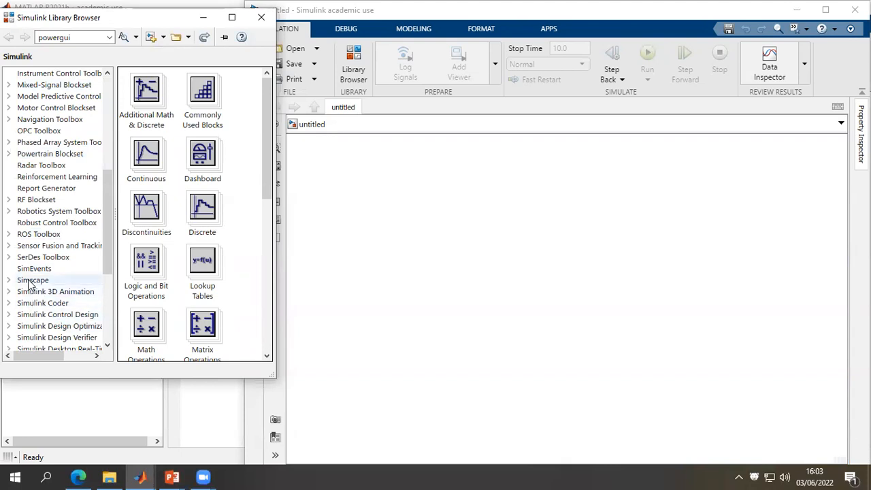
scroll(29, 285, down, 5)
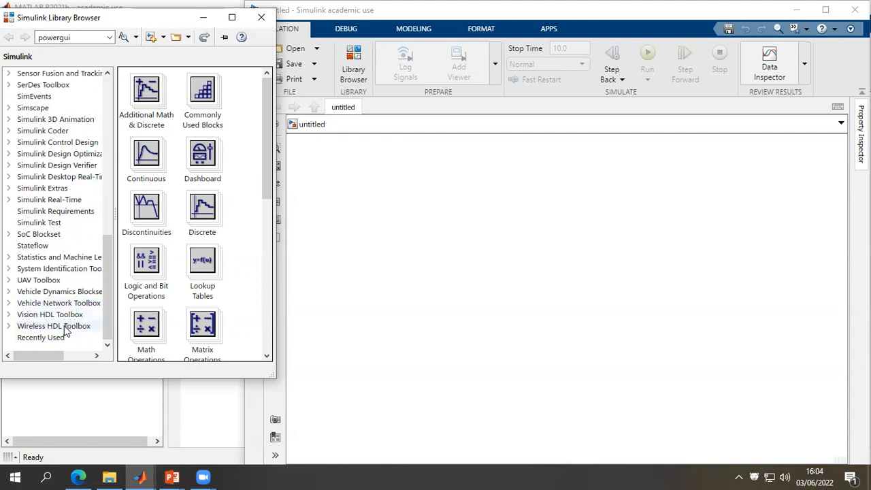
scroll(68, 329, up, 15)
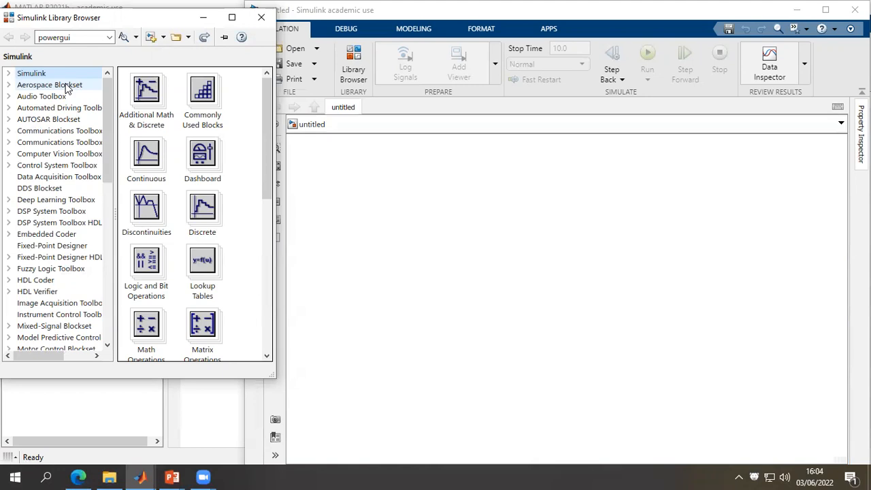
Expand the Simulink library and view its Commonly Used Blocks.
click(9, 73)
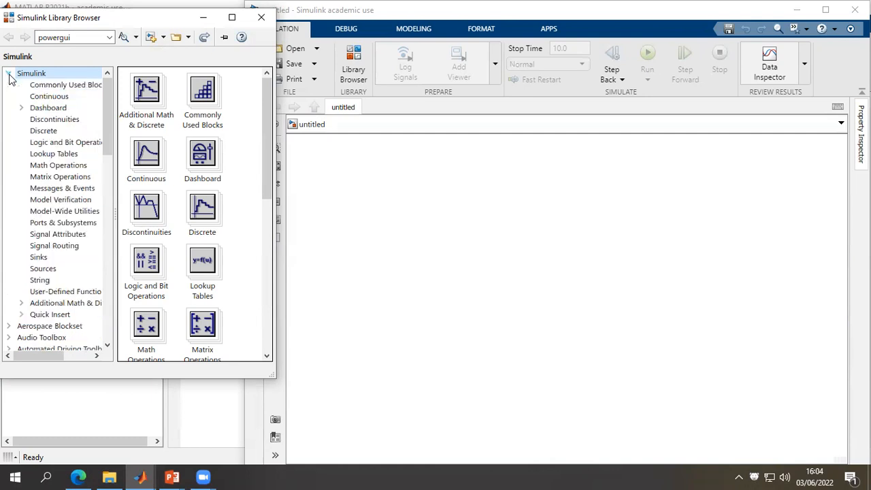
click(49, 87)
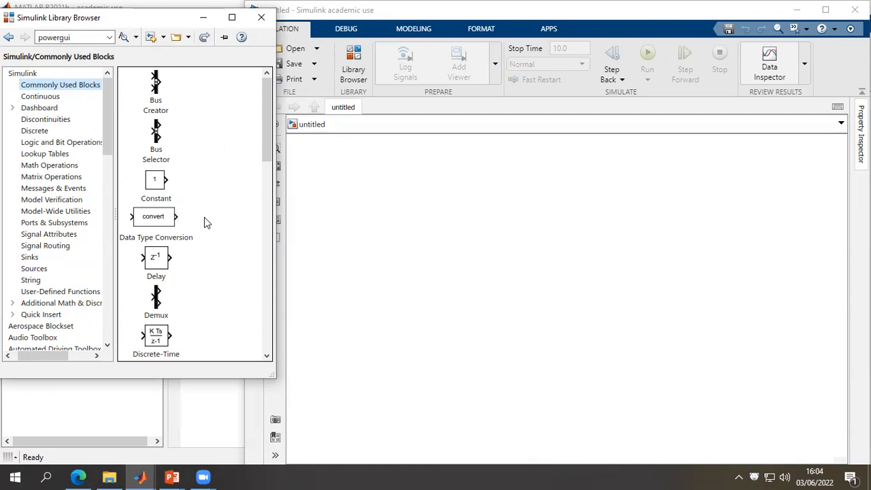
click(44, 106)
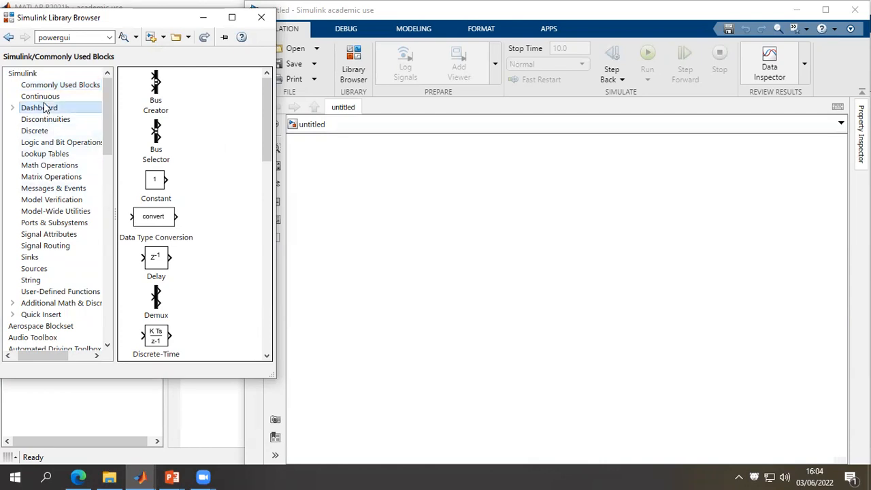
Examine the Continuous library's blocks, including Derivative, Integrator, PID Controller and Transfer Fcn.
click(43, 97)
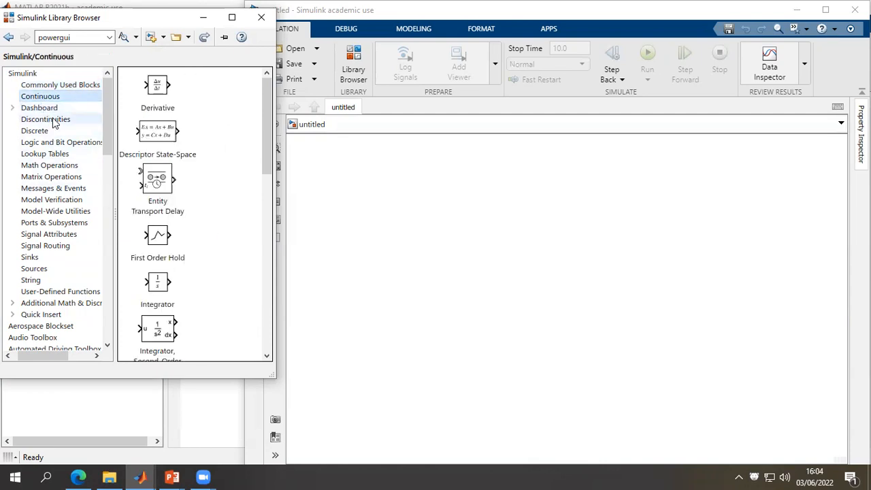
click(162, 90)
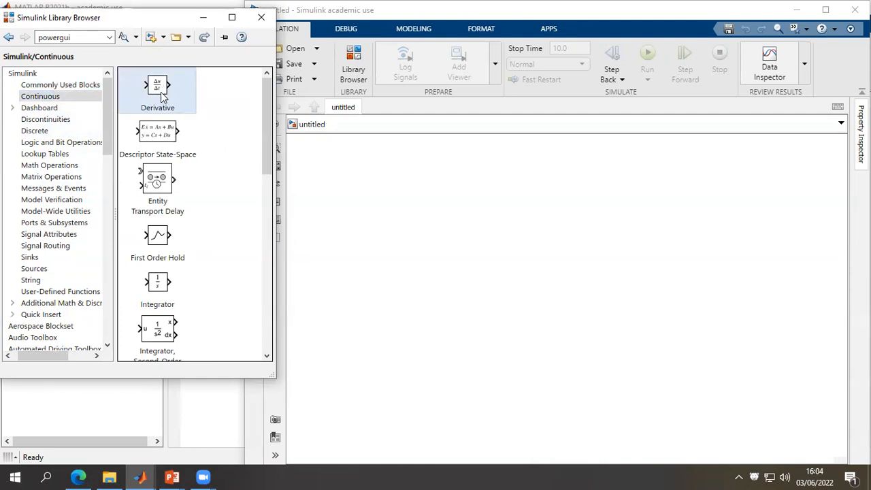
click(167, 284)
scroll(167, 284, down, 3)
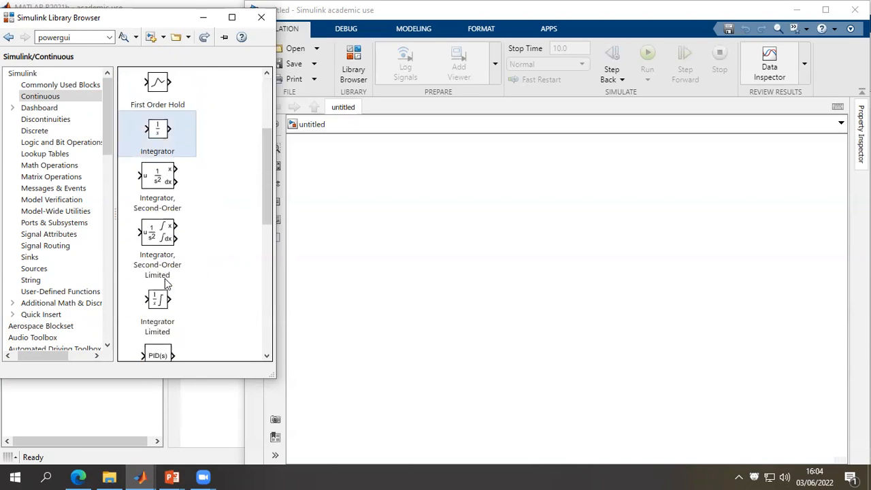
scroll(167, 285, down, 2)
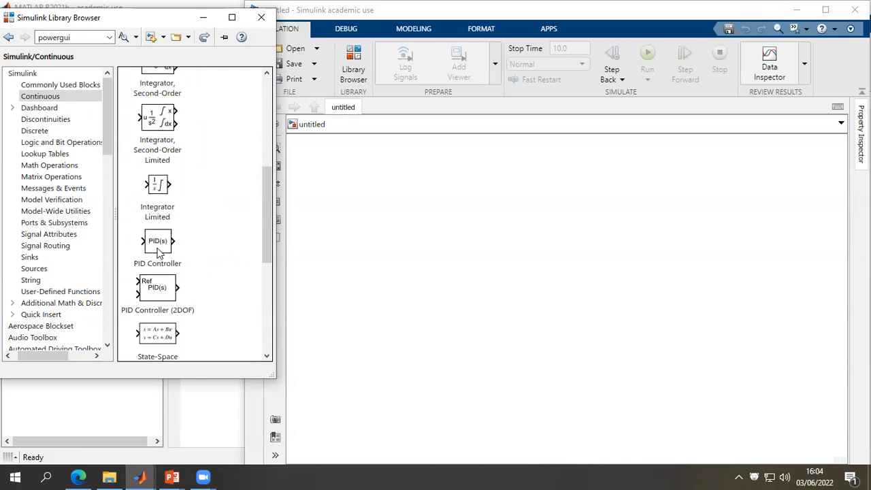
click(159, 252)
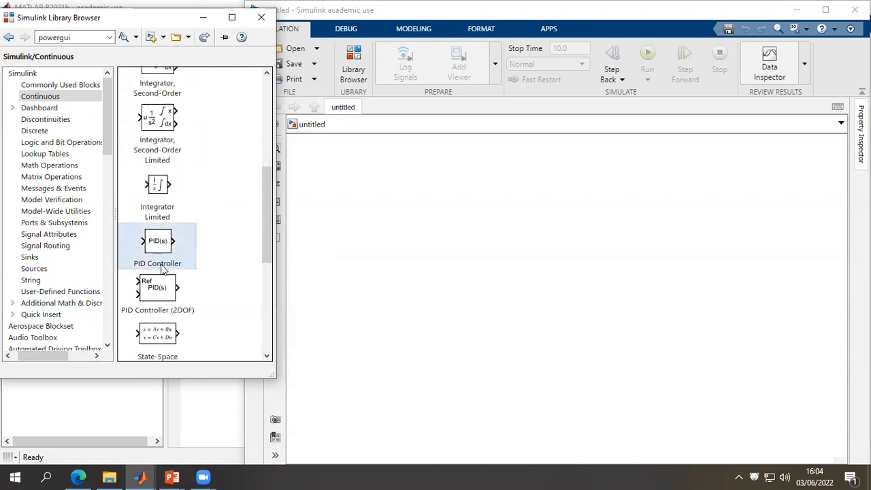
scroll(164, 266, down, 1)
scroll(163, 266, down, 2)
click(156, 235)
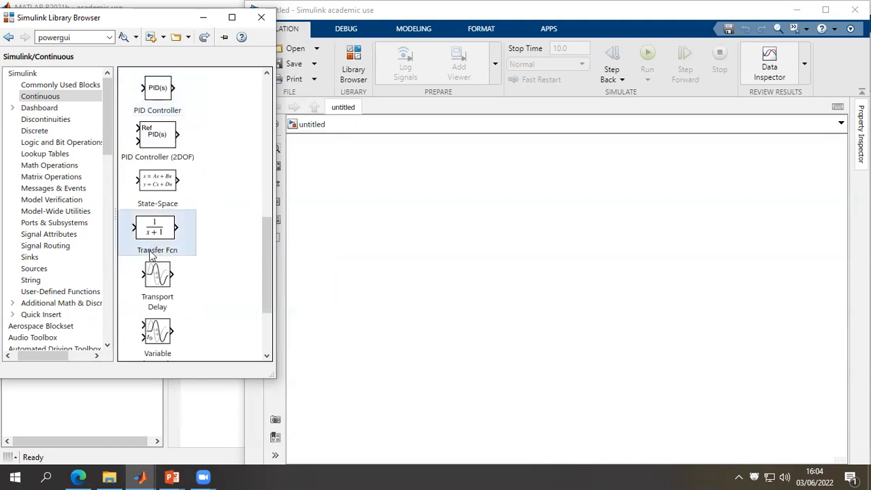
Examine the Math Operations library's blocks, including Divide, Dot Product, Abs, Add and Gain.
click(40, 167)
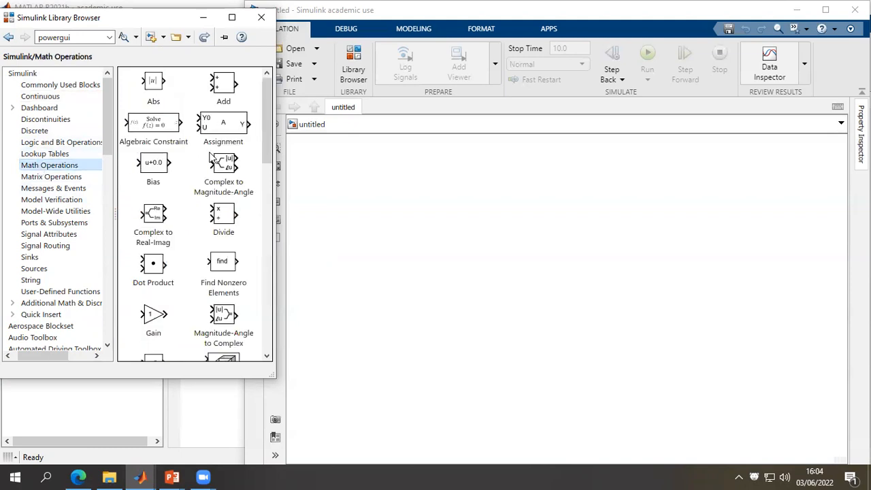
click(227, 218)
click(162, 270)
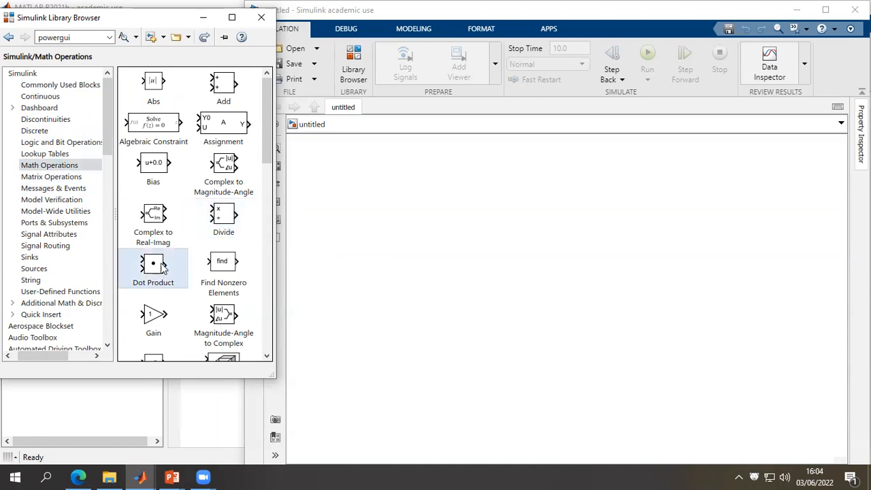
click(156, 101)
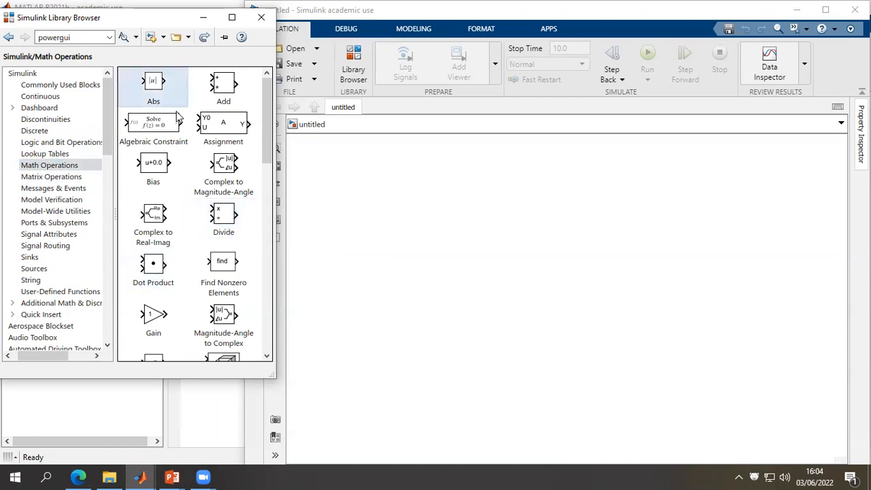
click(220, 102)
click(169, 317)
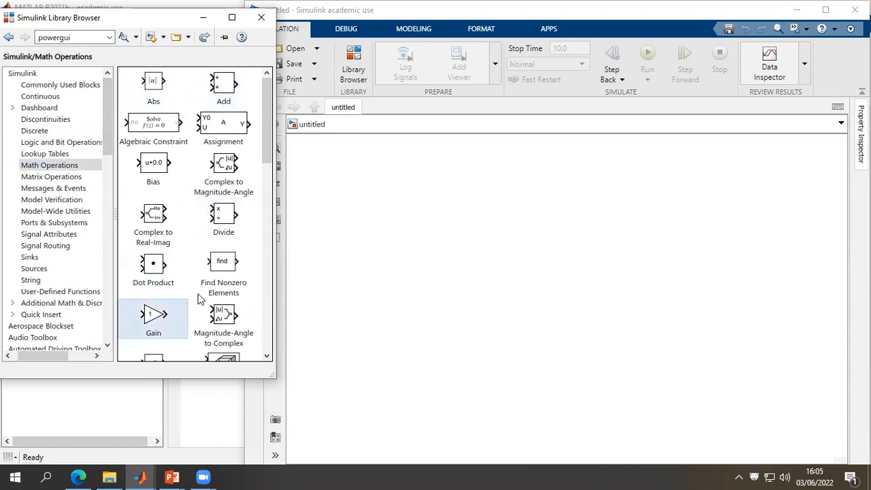
Examine the Display and Scope blocks in the Sinks library.
click(45, 259)
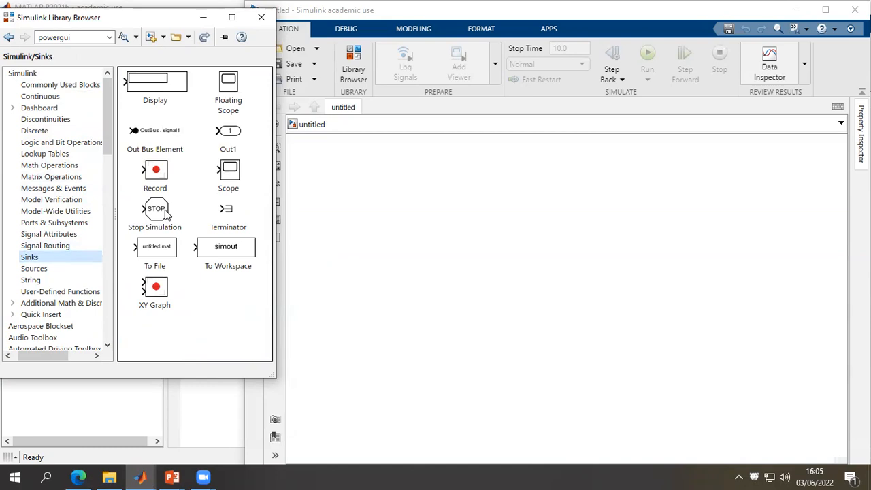
click(163, 91)
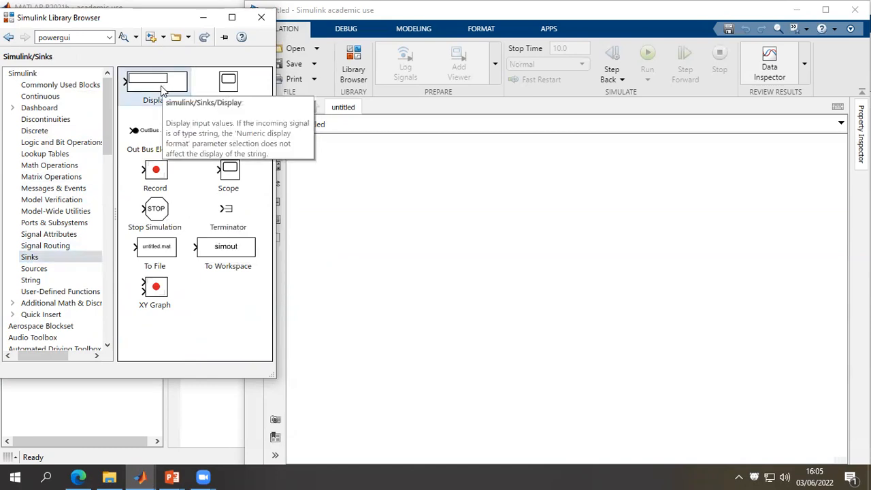
click(225, 172)
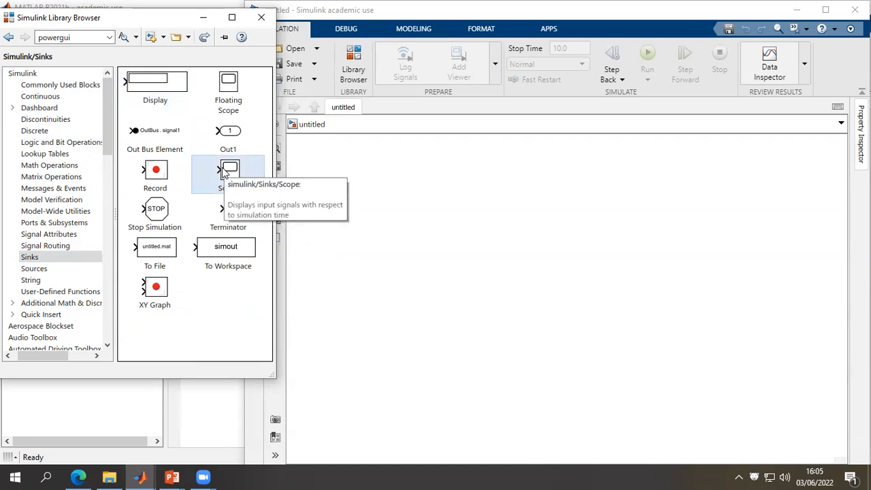
Look through the Sources library's signal blocks, including Ramp, Sine Wave and Step.
click(35, 270)
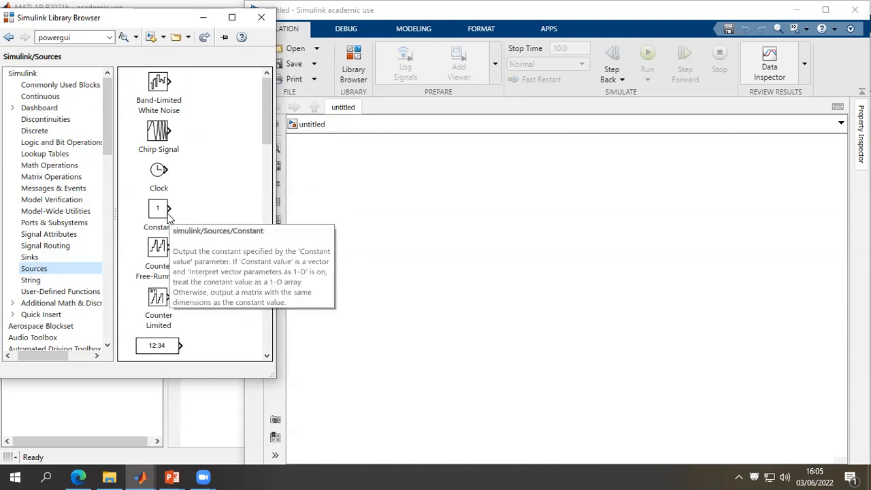
scroll(183, 219, down, 10)
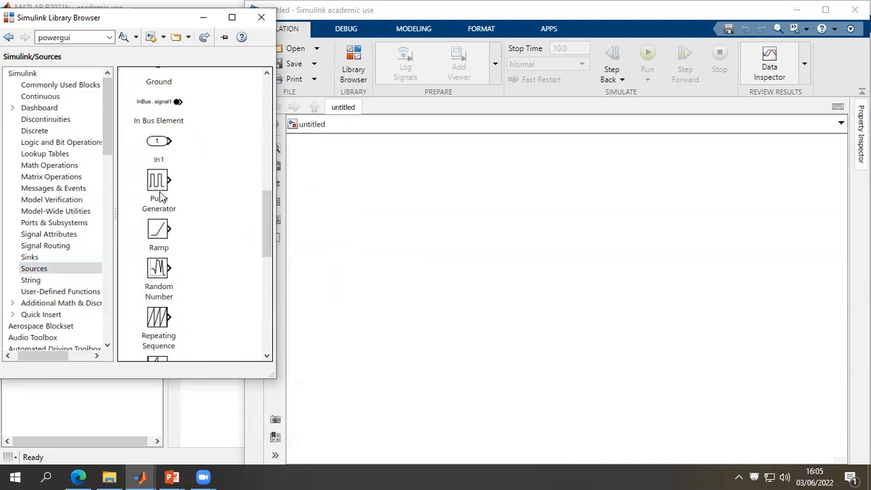
click(168, 240)
scroll(170, 254, down, 3)
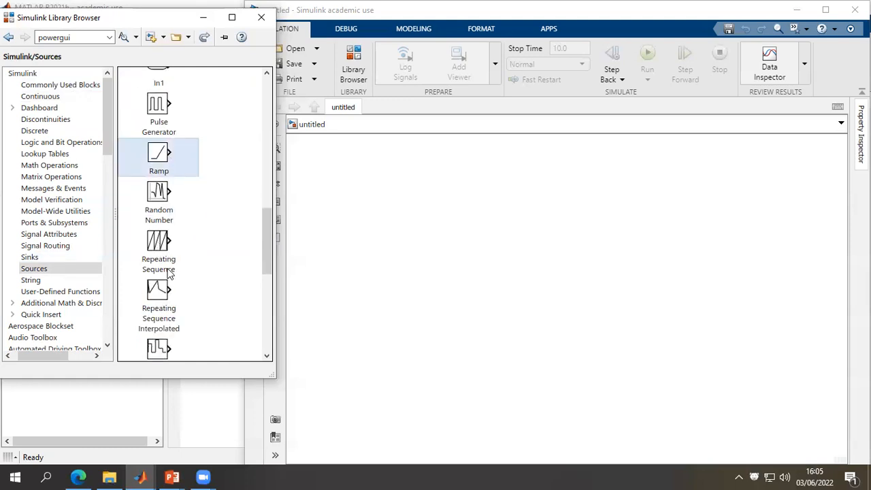
scroll(171, 272, down, 4)
scroll(170, 273, down, 5)
click(177, 269)
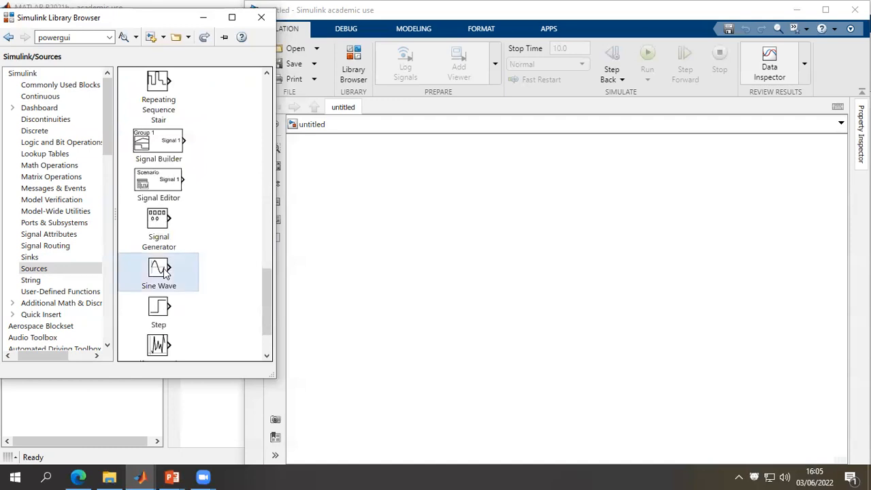
scroll(177, 269, down, 2)
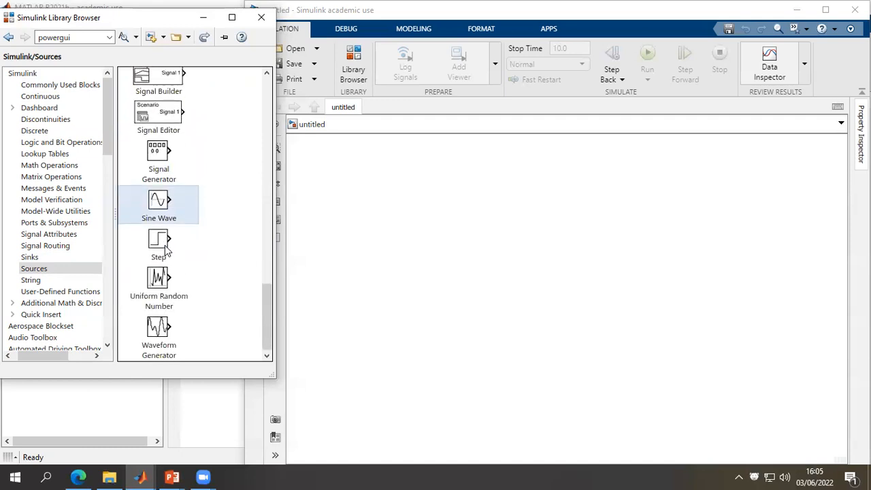
click(167, 250)
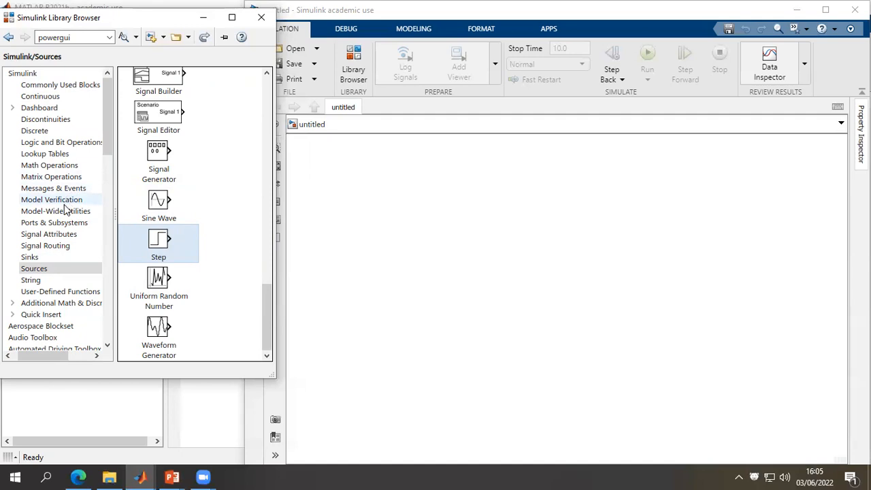
Add a Sine Wave block from the Sources library to the untitled model.
click(169, 210)
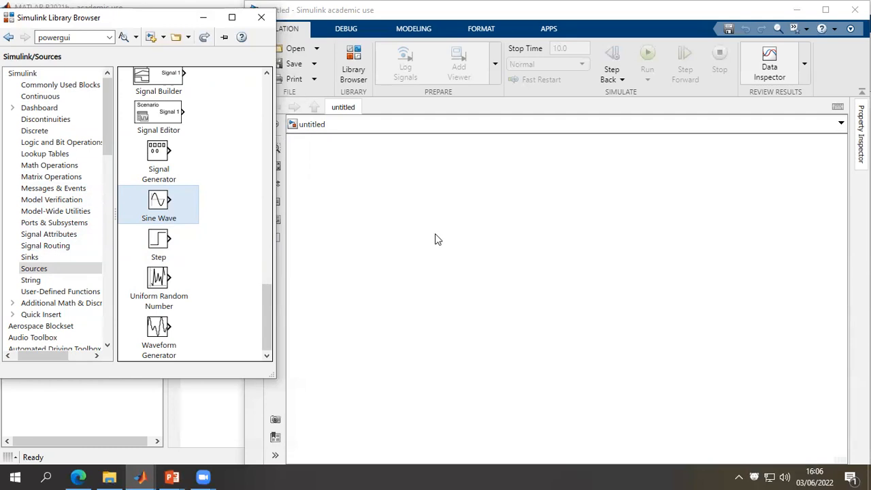
click(475, 241)
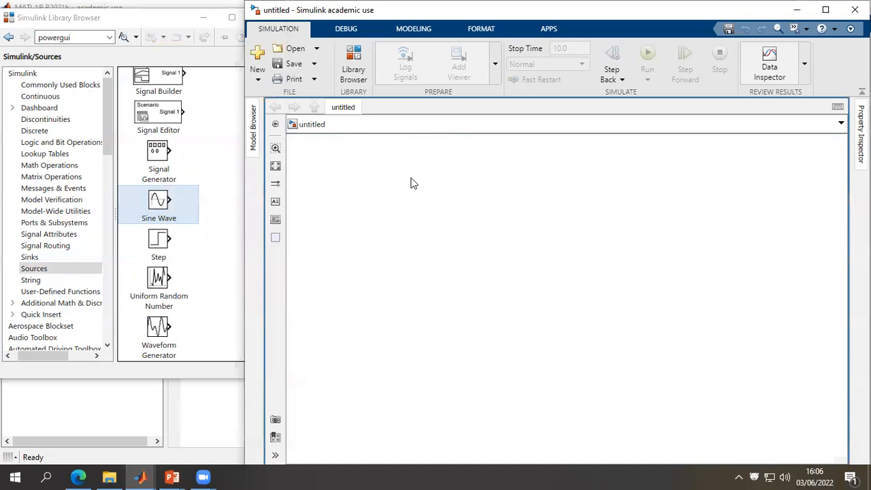
right_click(171, 201)
click(185, 203)
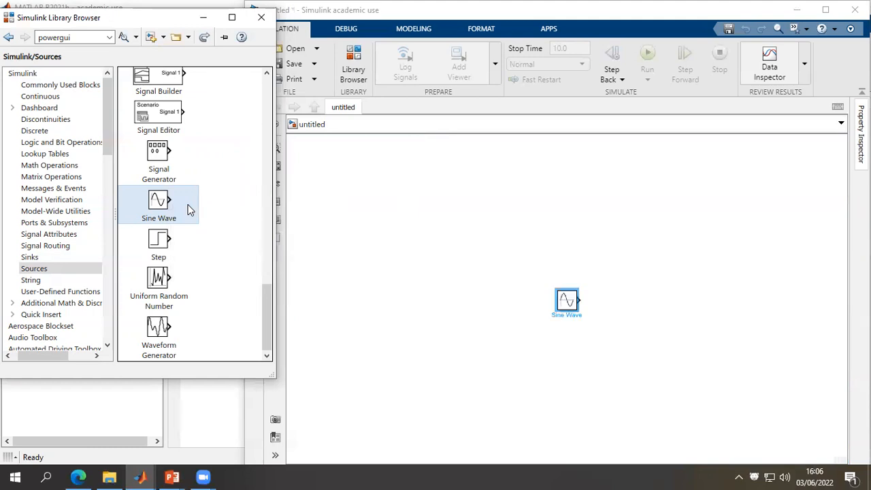
Move the Sine Wave block higher on the canvas to free the space beneath it.
click(550, 327)
drag(570, 302, 562, 254)
click(537, 317)
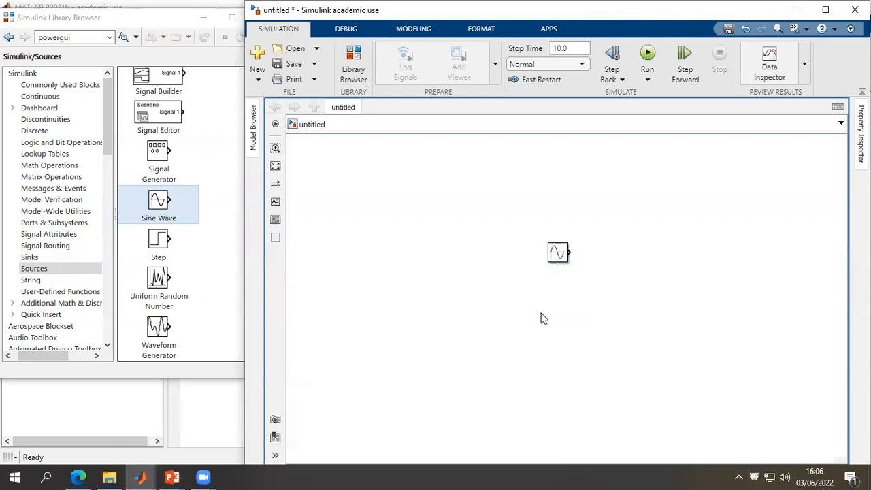
Add a Scope block from the Sinks library to the untitled model.
click(38, 256)
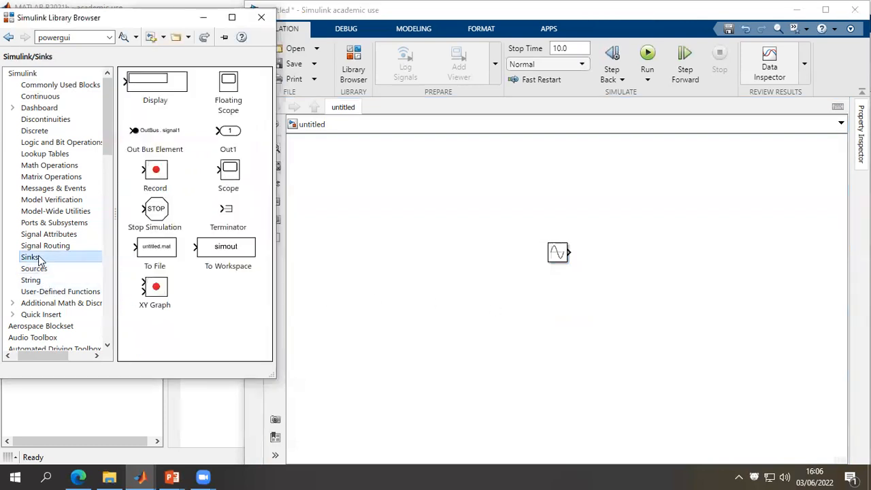
click(231, 188)
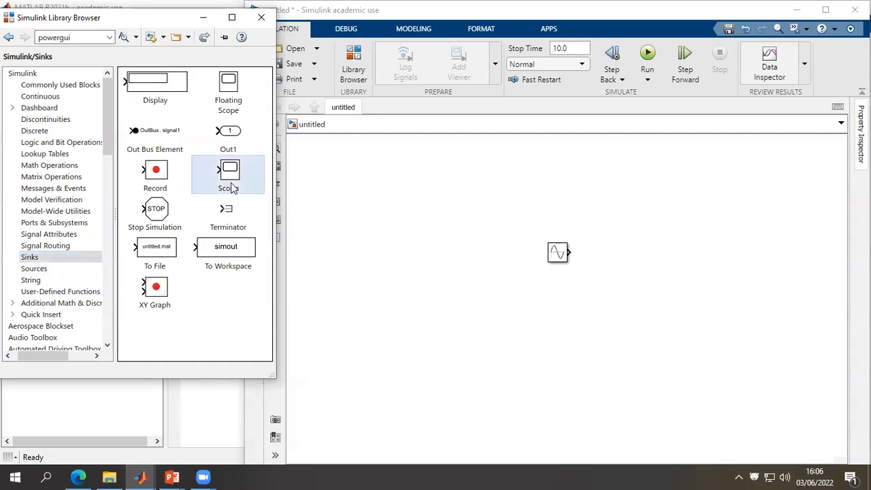
right_click(231, 174)
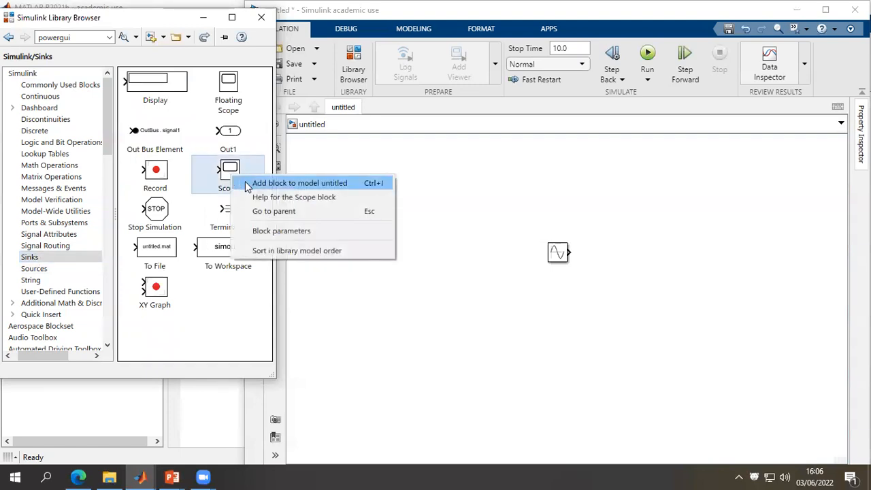
click(300, 183)
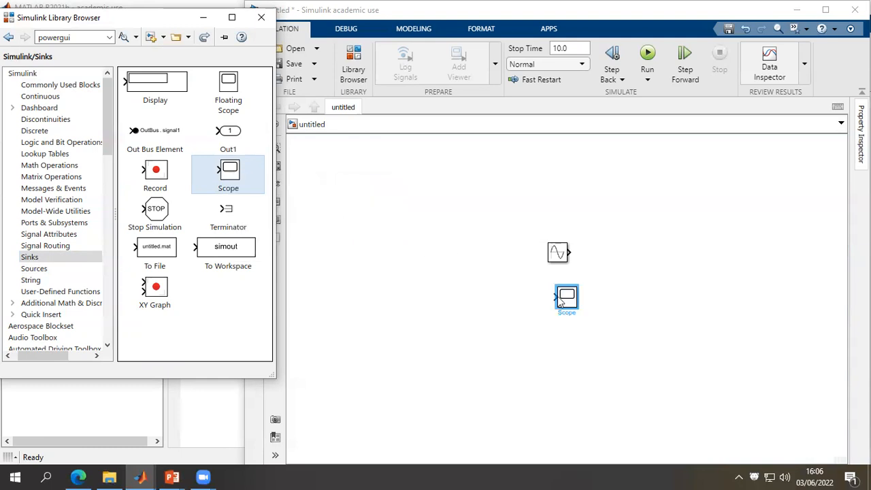
Place the Sine Wave and Scope blocks in one row, with the source left of the Scope.
drag(558, 255, 436, 251)
drag(566, 296, 550, 251)
click(518, 286)
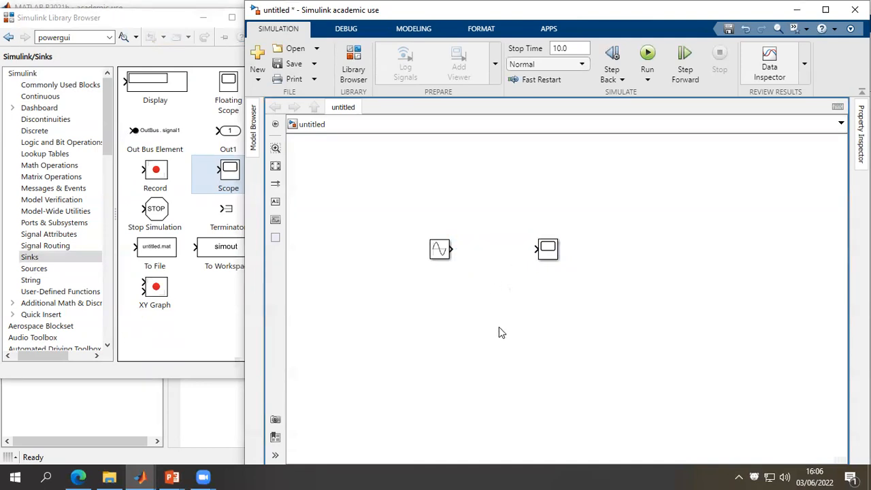
Draw a signal line from the Sine Wave output to the Scope input and delete it again.
drag(454, 250, 533, 249)
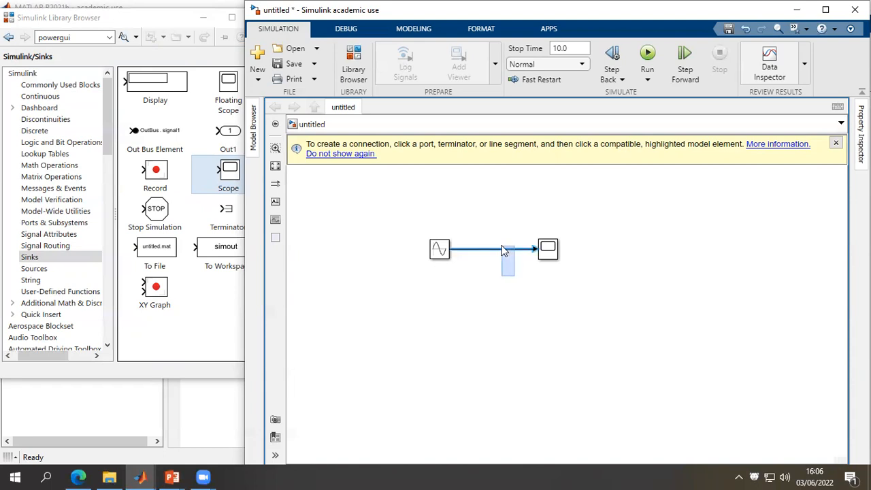
click(505, 249)
key(Delete)
Connect the Sine Wave block to the Scope block by selecting the source and linking it to the sink.
click(438, 249)
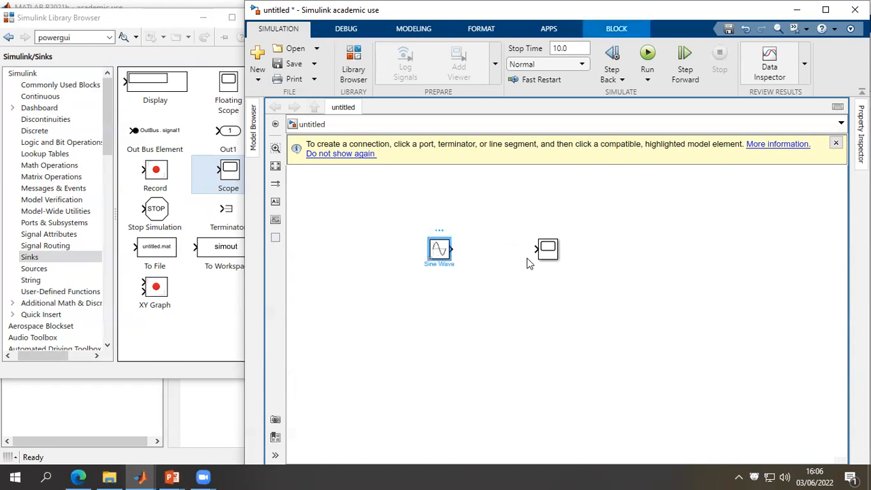
ctrl+click(549, 249)
click(508, 314)
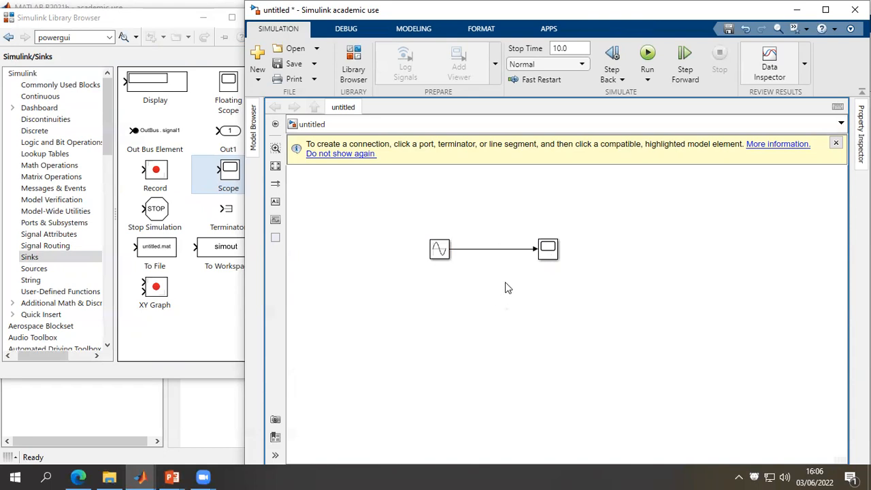
Review the Sine Wave block's amplitude, bias, frequency, phase and sample time parameters, keeping their values.
click(439, 250)
click(442, 251)
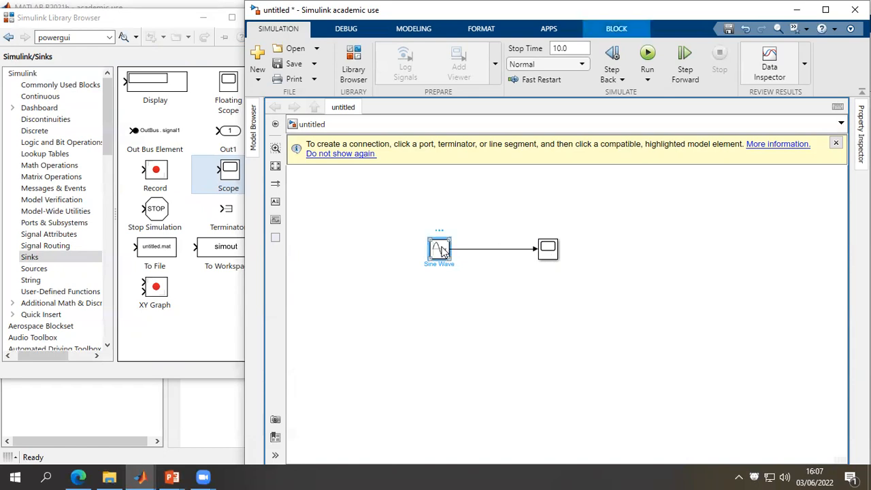
double_click(441, 251)
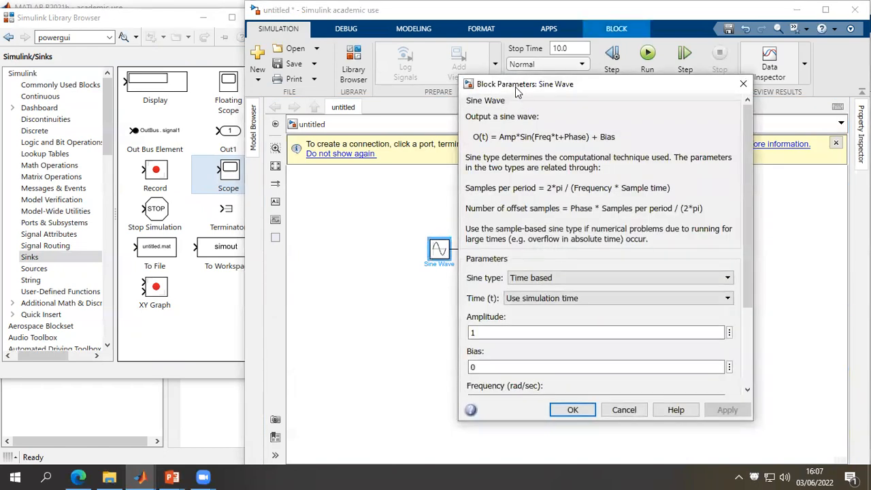
drag(524, 92, 633, 80)
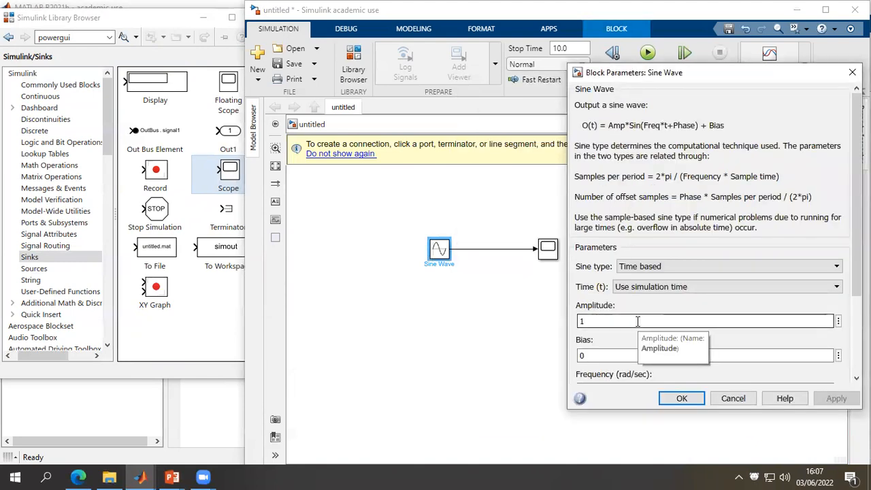
scroll(638, 321, down, 1)
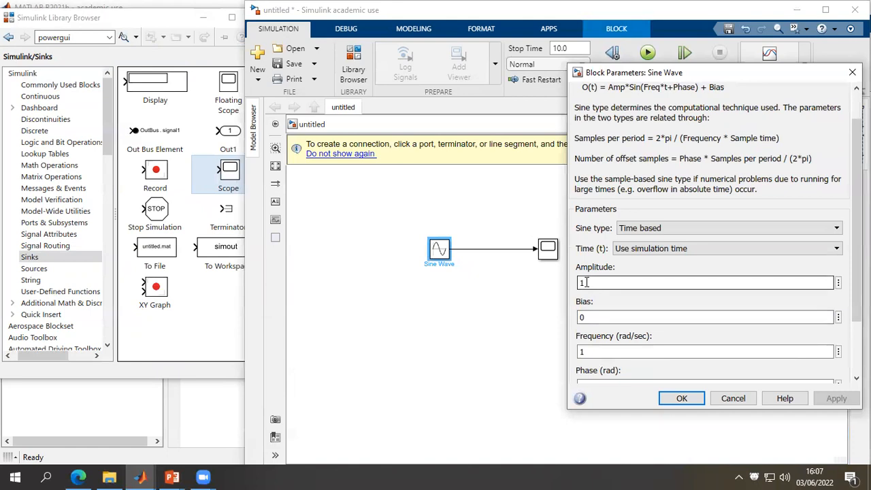
double_click(600, 318)
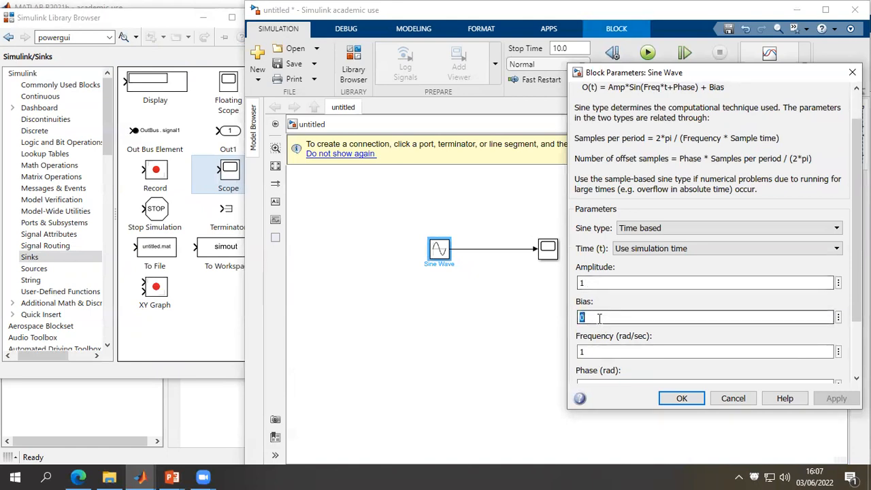
scroll(600, 318, down, 2)
double_click(600, 311)
double_click(600, 344)
double_click(597, 208)
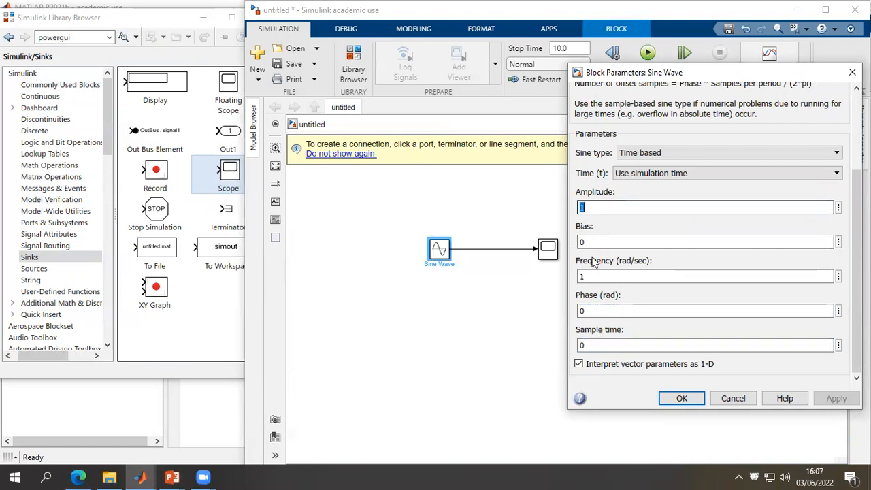
click(681, 398)
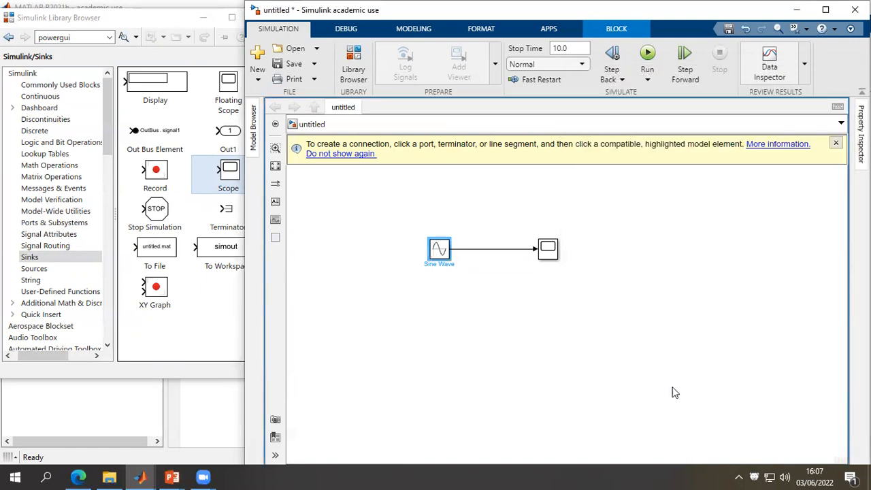
Look at the Scope block's display before simulating and close it.
click(551, 257)
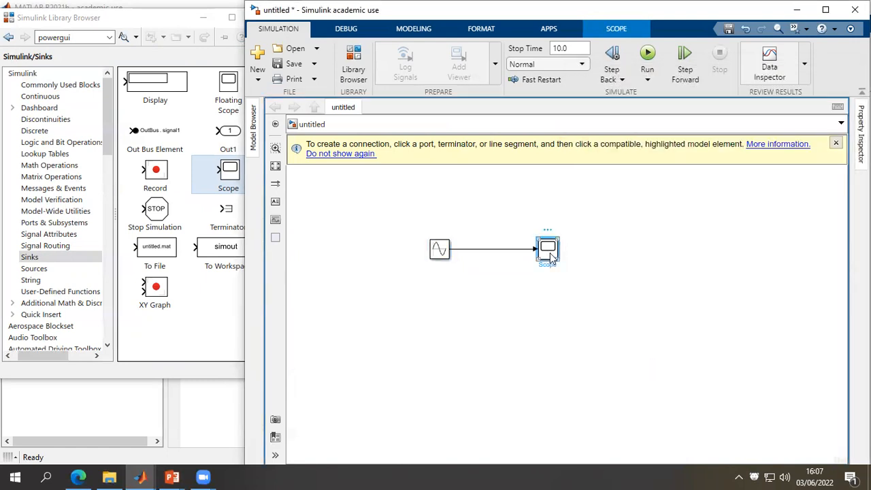
double_click(551, 256)
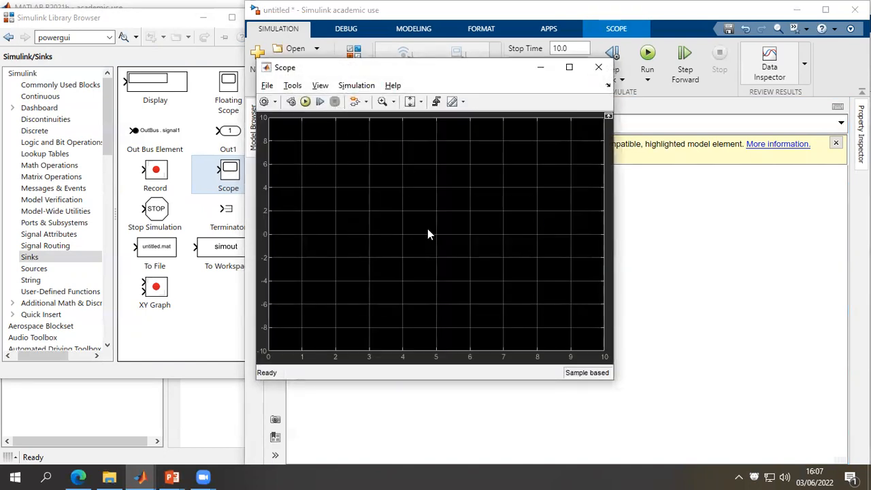
click(598, 67)
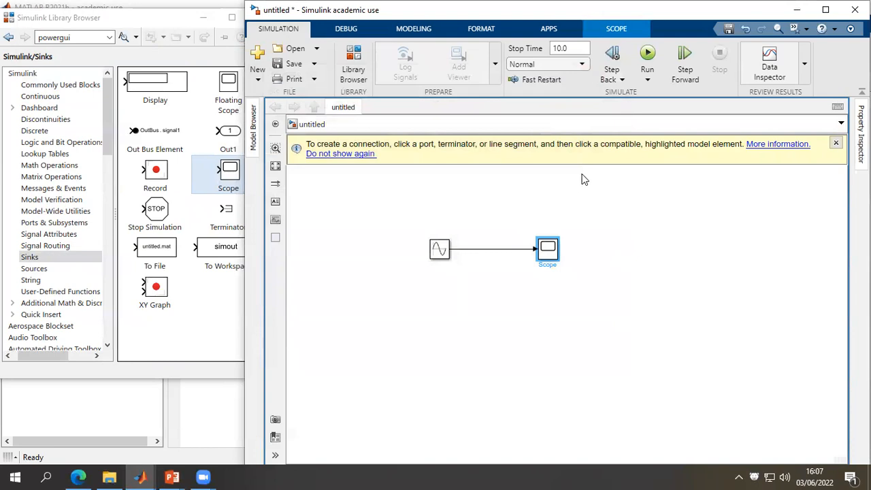
Run the simulation with a stop time of 10.0 and open the Scope to view the signal.
click(574, 47)
click(572, 53)
click(647, 54)
double_click(549, 249)
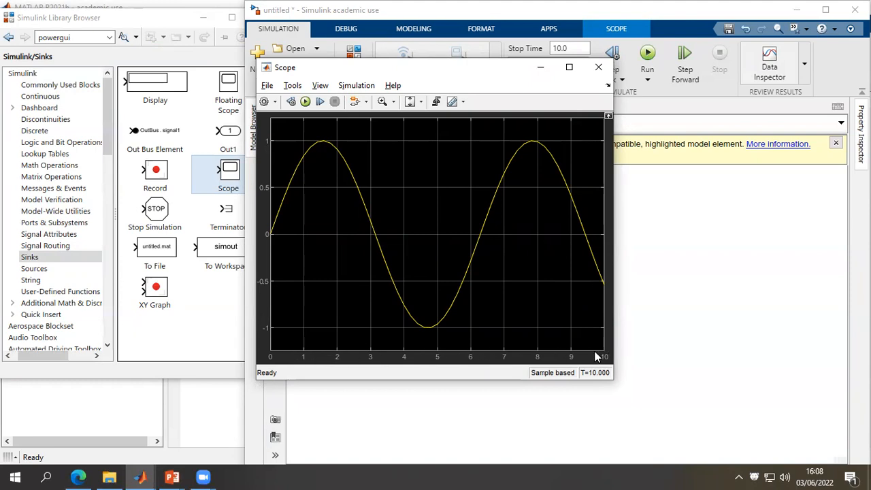
Resize and arrange the Scope and model windows so the plot and the block diagram can be seen without overlapping.
drag(462, 70, 206, 114)
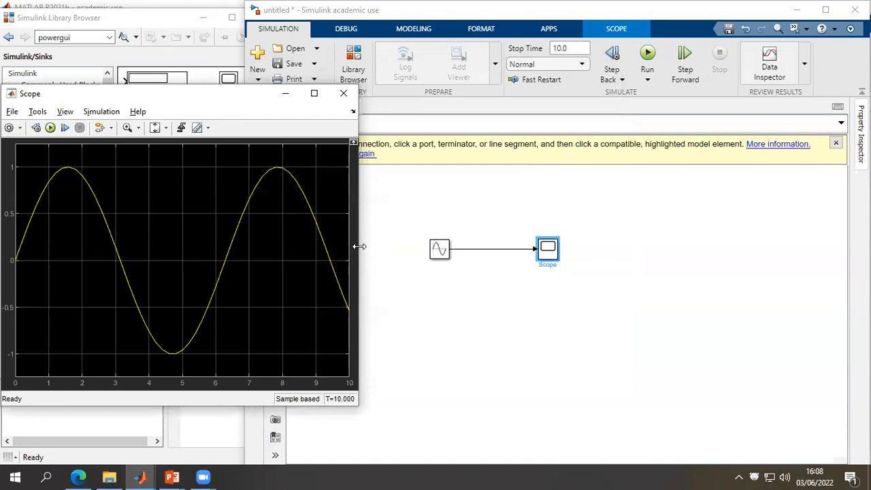
drag(359, 247, 247, 269)
click(361, 284)
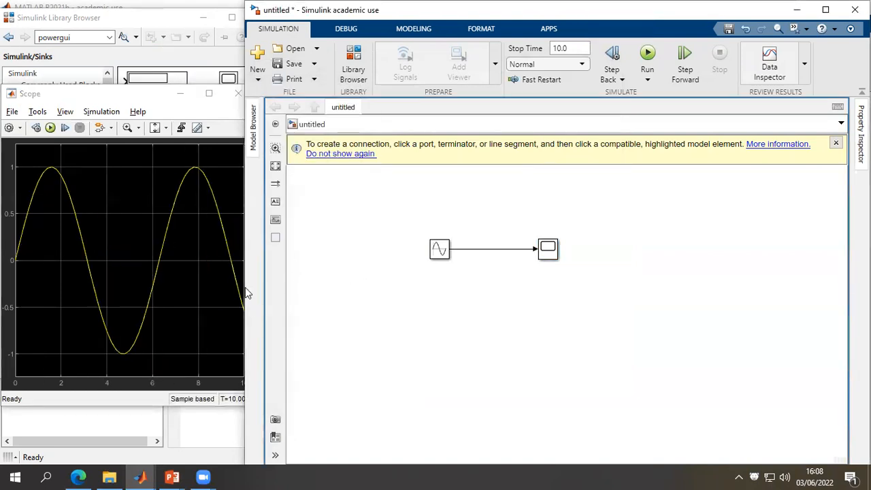
drag(244, 287, 379, 280)
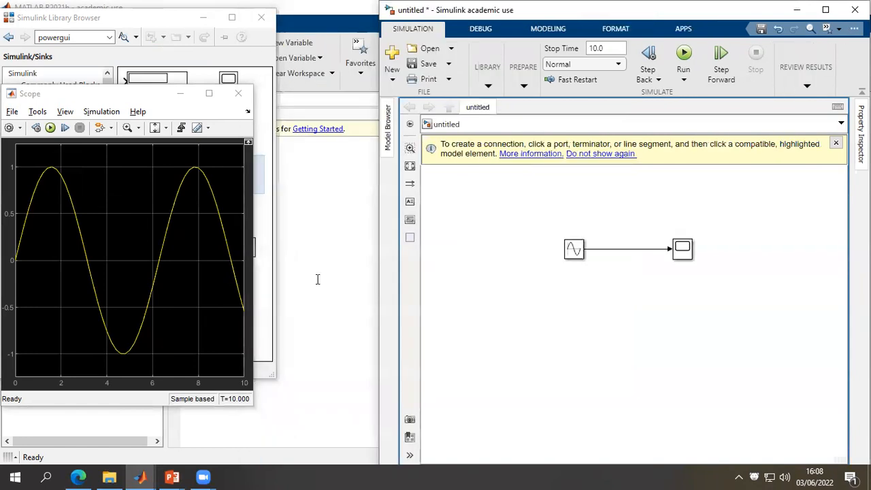
click(249, 278)
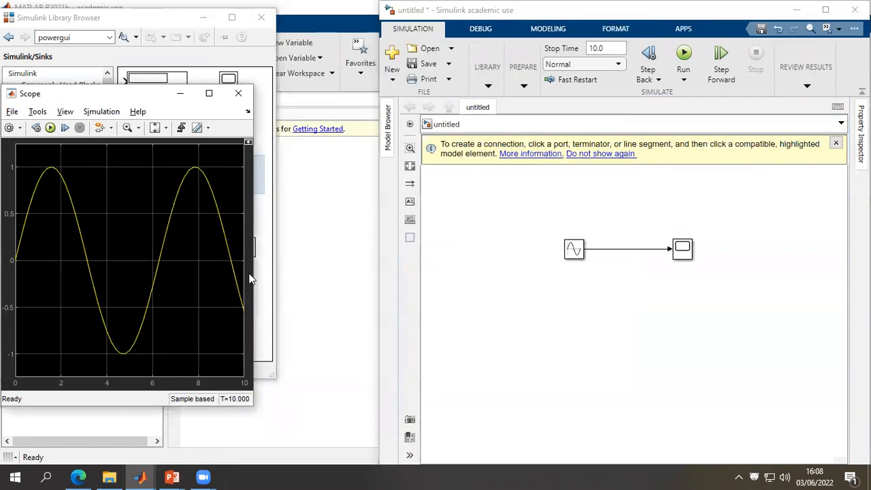
drag(253, 273, 376, 272)
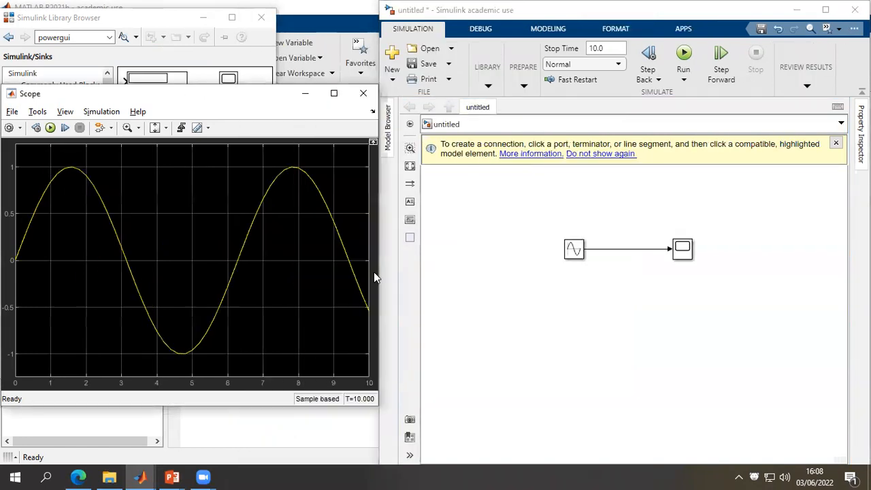
drag(252, 101, 255, 194)
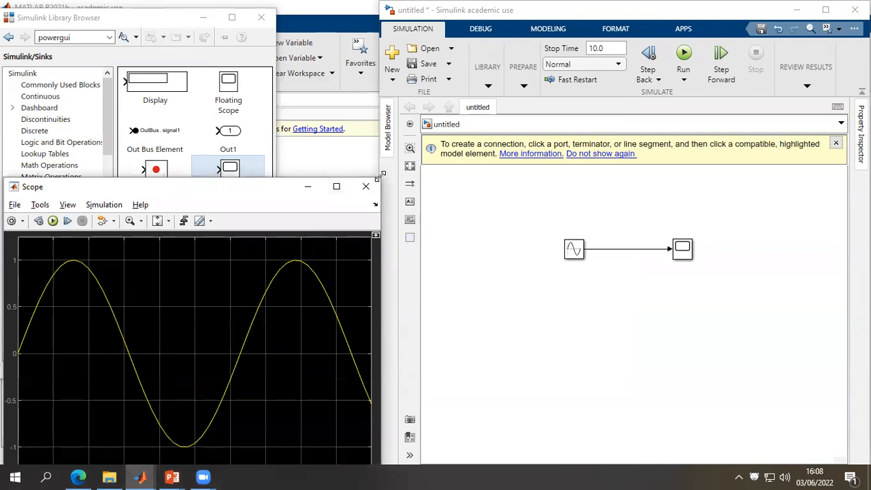
drag(380, 176, 371, 275)
click(559, 286)
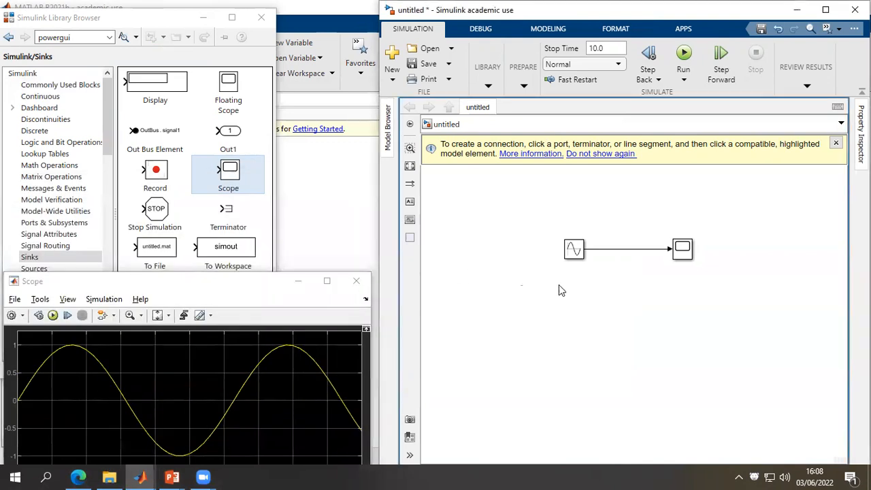
Delete the signal line between the Sine Wave and Scope blocks.
scroll(639, 278, up, 2)
drag(631, 274, 599, 309)
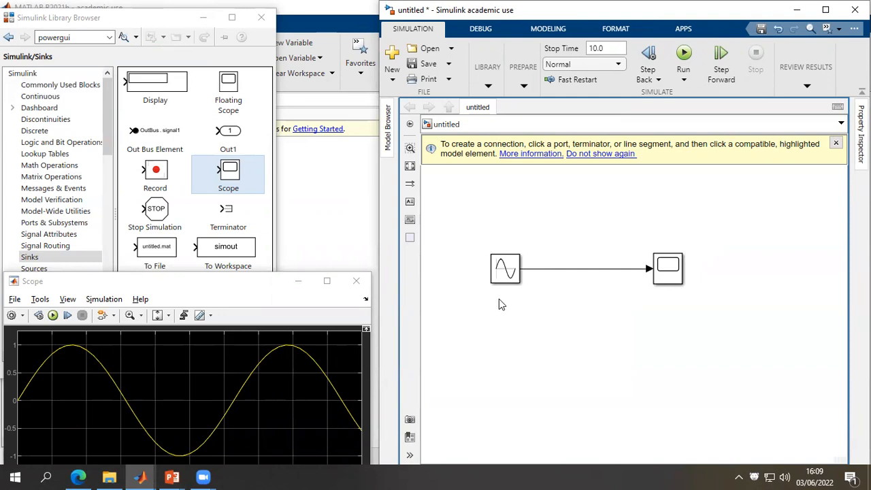
click(557, 271)
key(Delete)
Duplicate the Sine Wave block, align the copy directly below the original and select it.
click(514, 271)
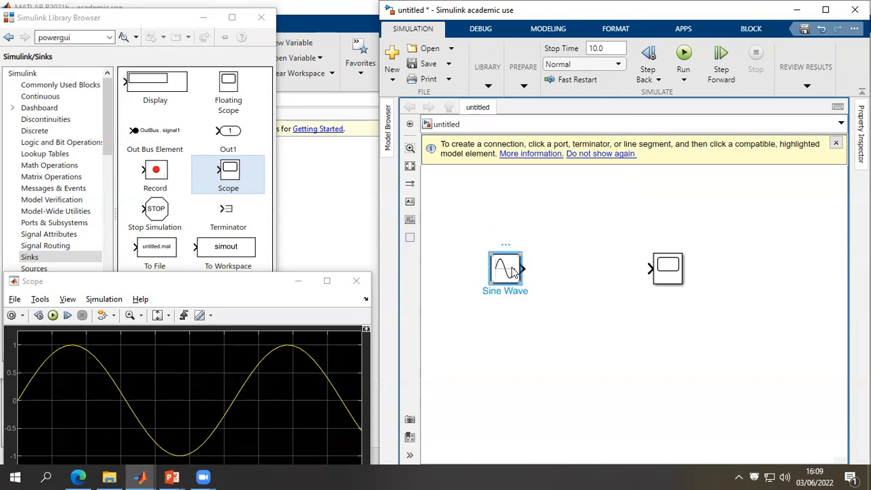
right_click(515, 271)
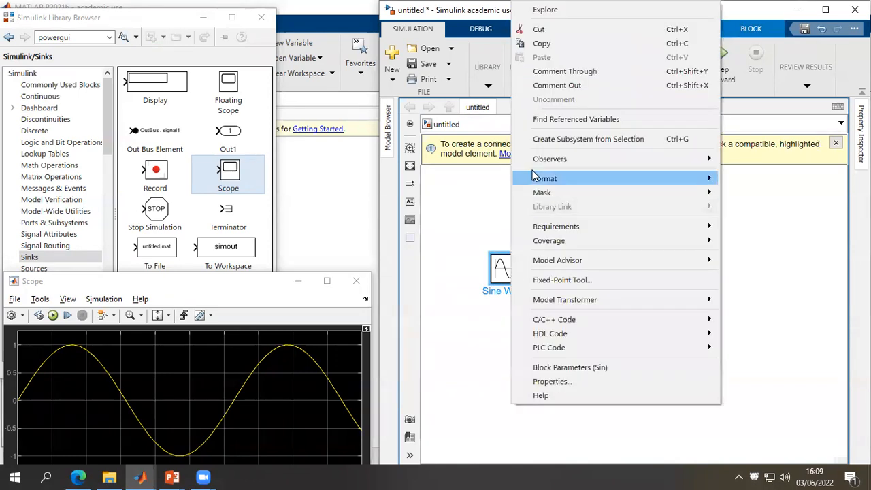
click(542, 45)
click(565, 351)
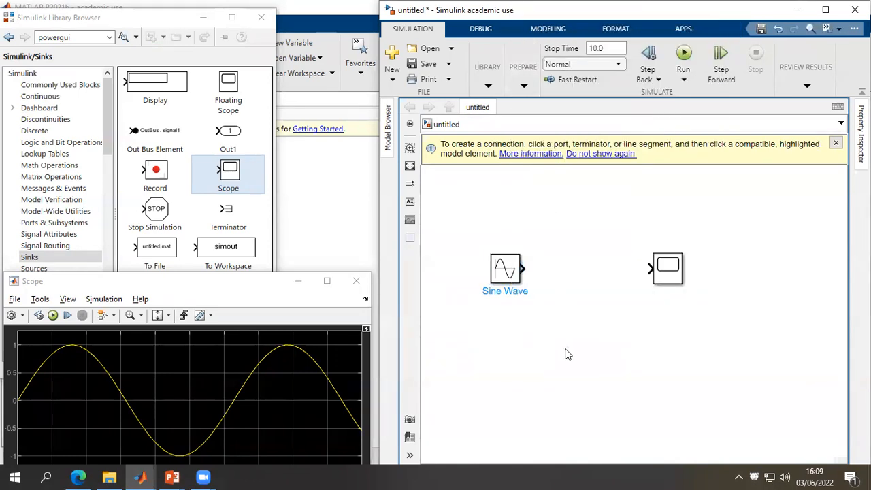
right_click(558, 313)
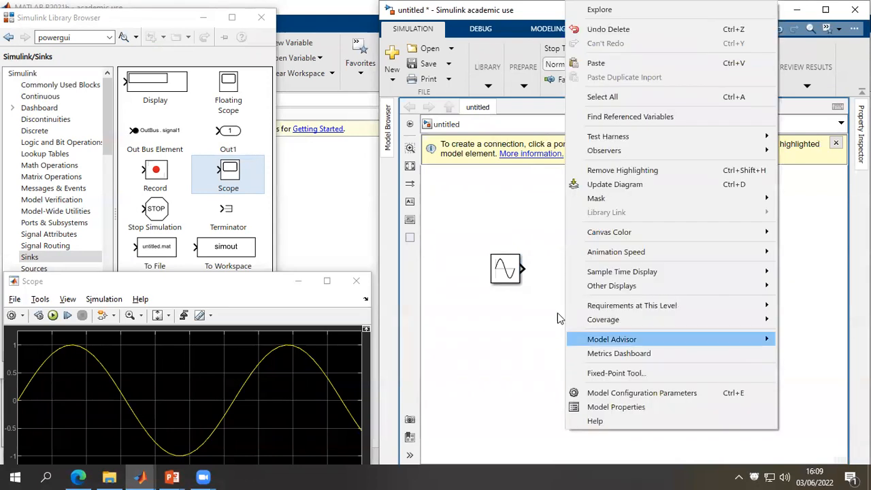
click(596, 62)
drag(584, 369, 516, 325)
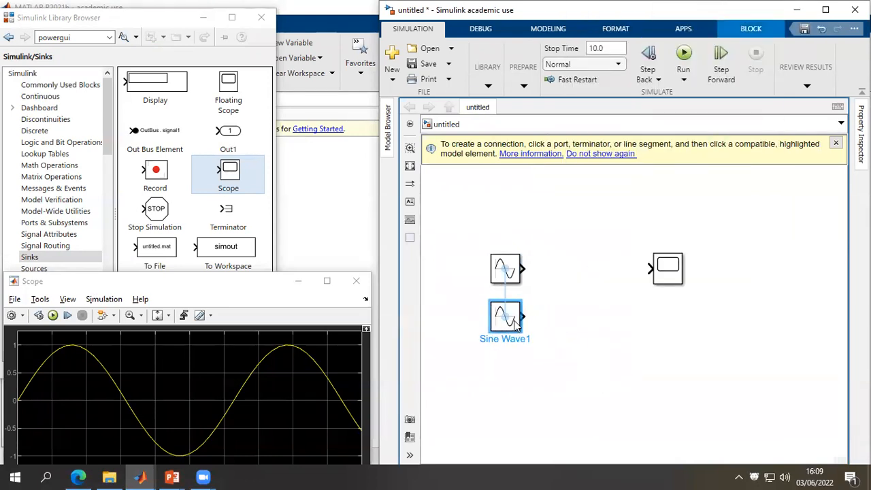
click(577, 349)
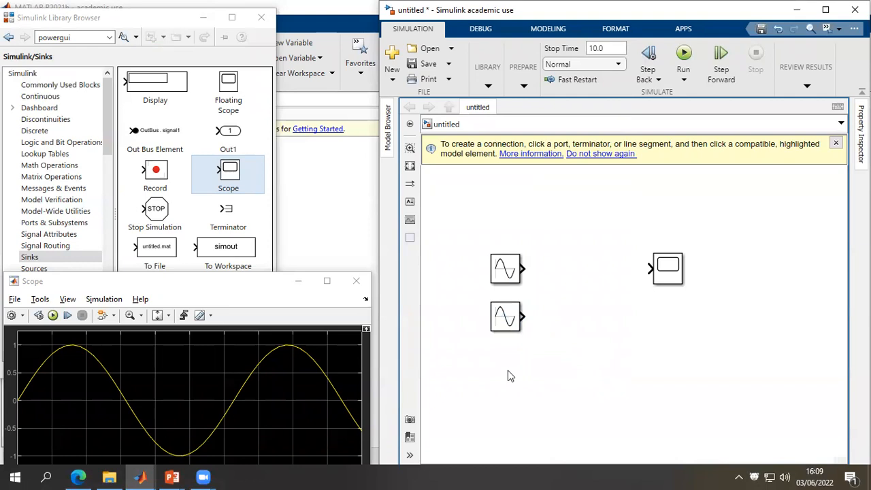
click(502, 320)
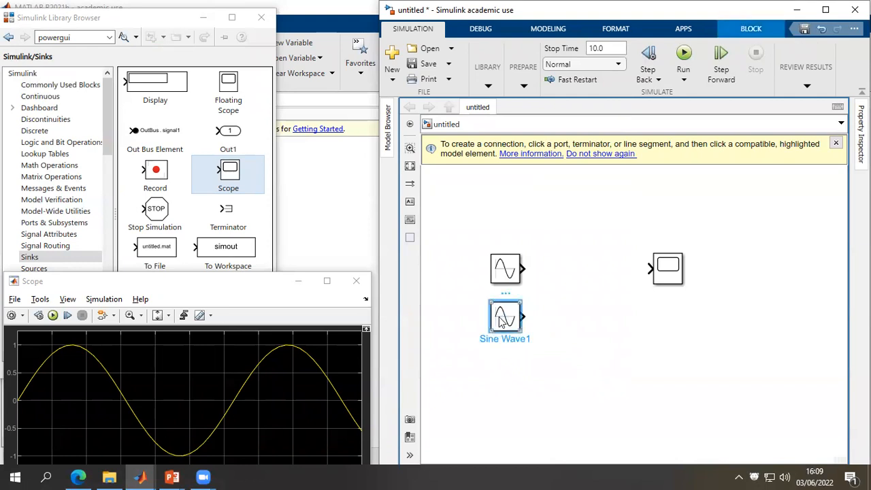
Duplicate the second Sine Wave block, placing the new copy directly below it in line with the other two.
drag(507, 320, 505, 374)
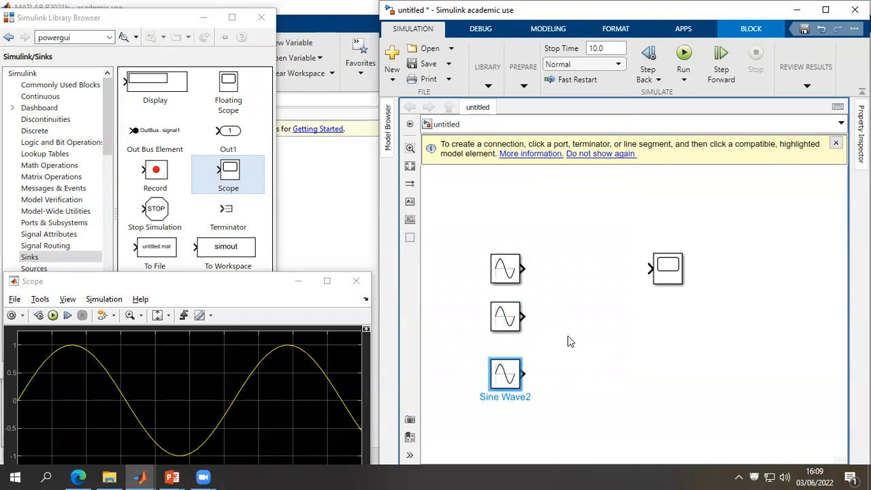
click(560, 308)
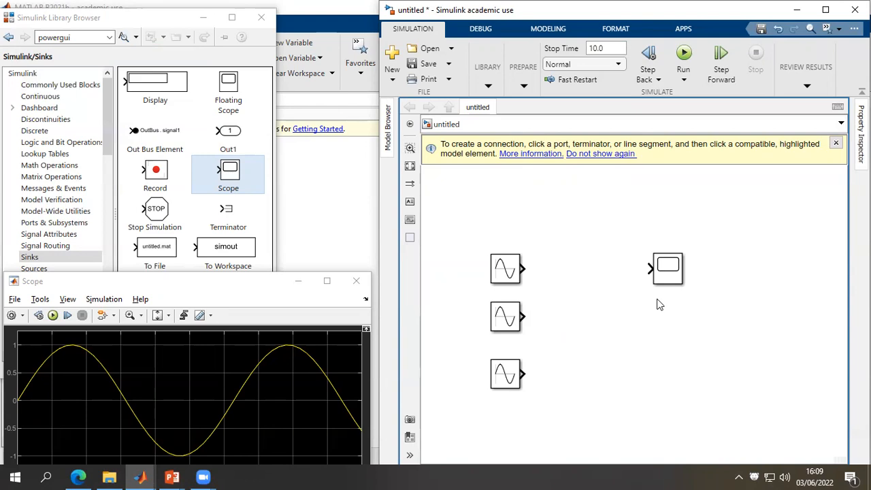
Set the Scope's number of input ports to 3 in its configuration properties.
drag(261, 286, 261, 271)
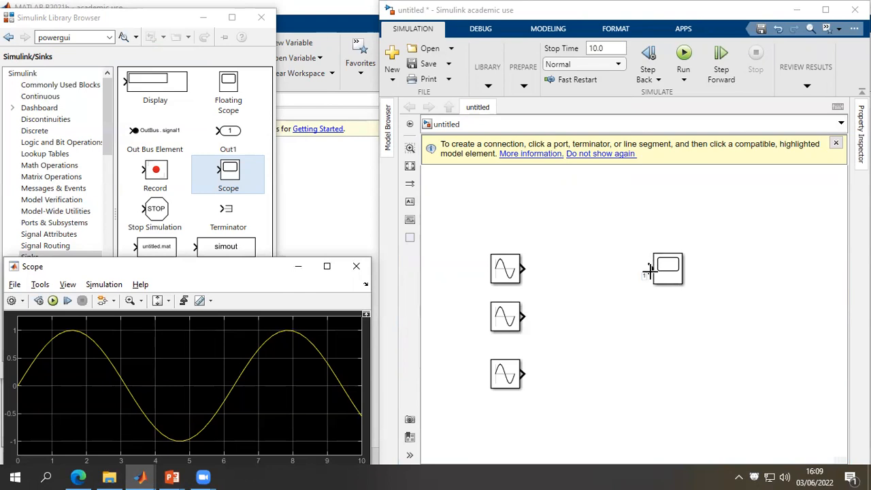
click(669, 269)
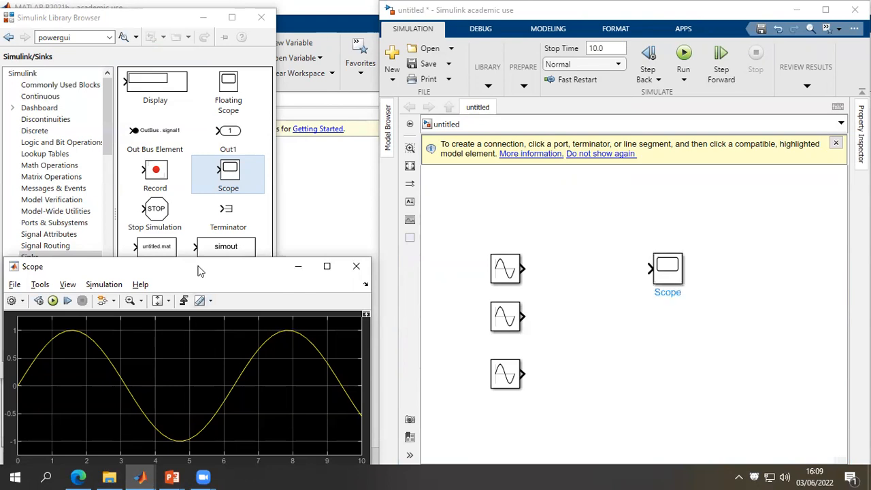
click(11, 302)
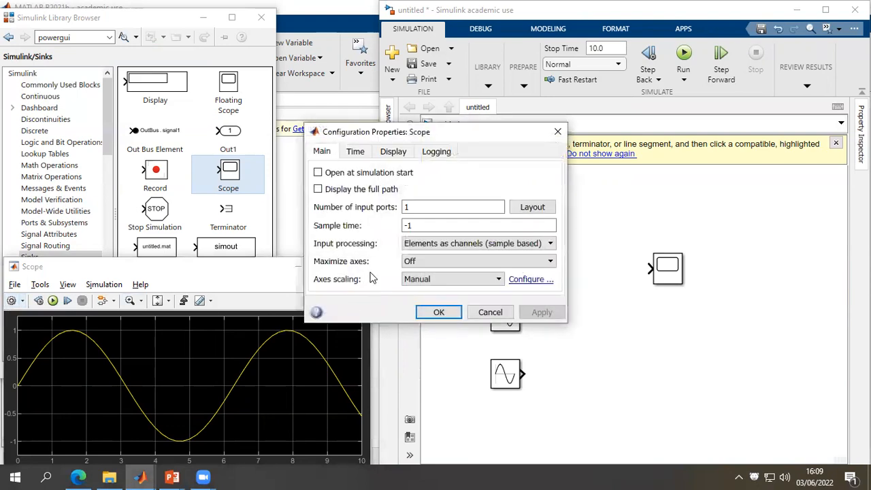
double_click(413, 209)
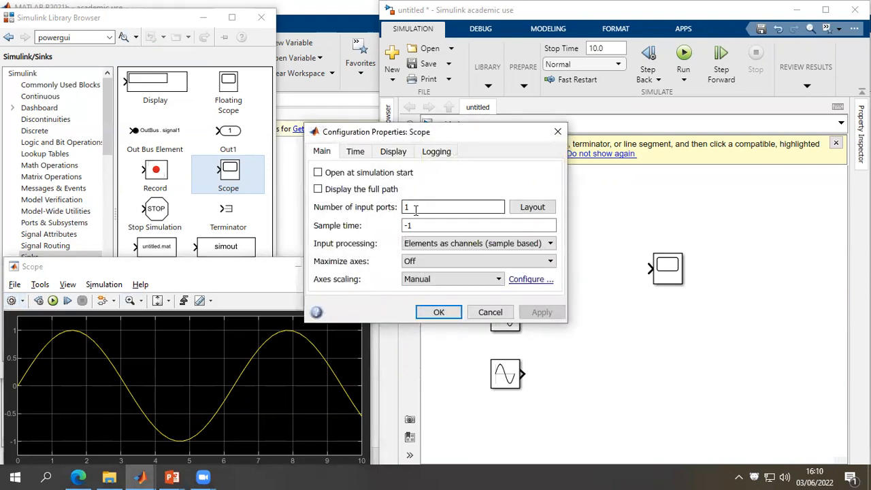
text(3)
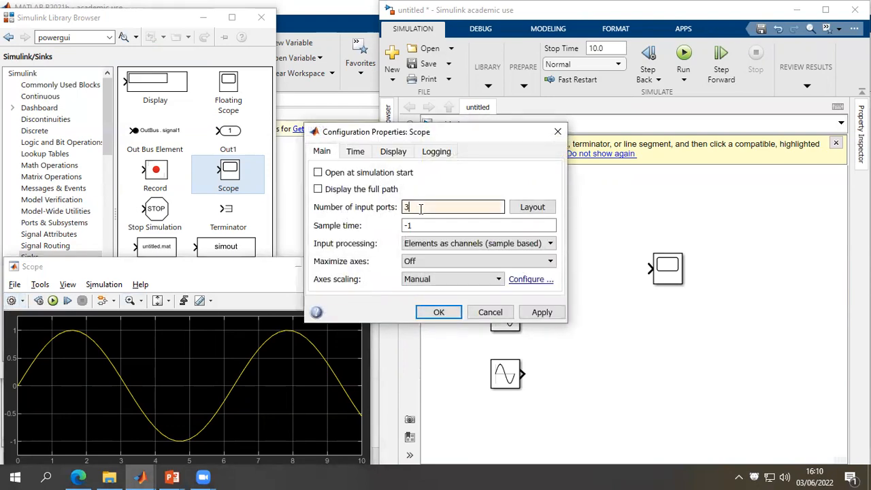
click(438, 313)
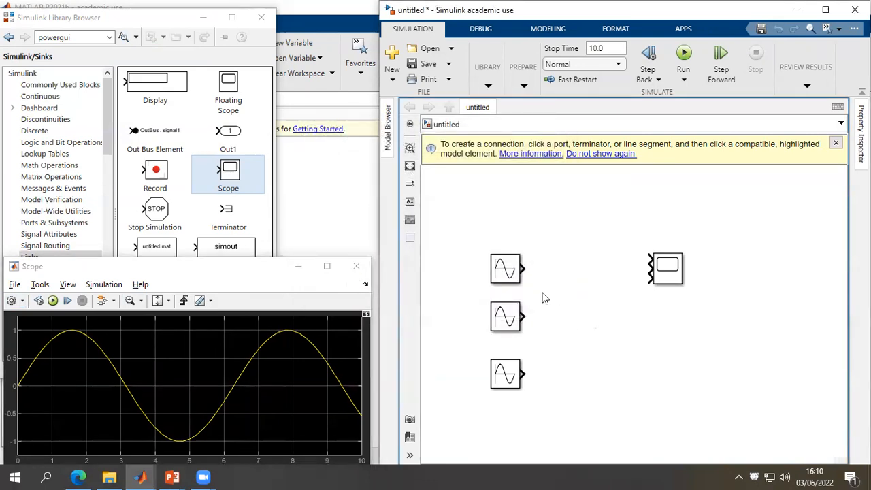
Connect the three Sine Wave outputs to the Scope's three inputs in order, from the uppermost block down.
drag(522, 269, 644, 269)
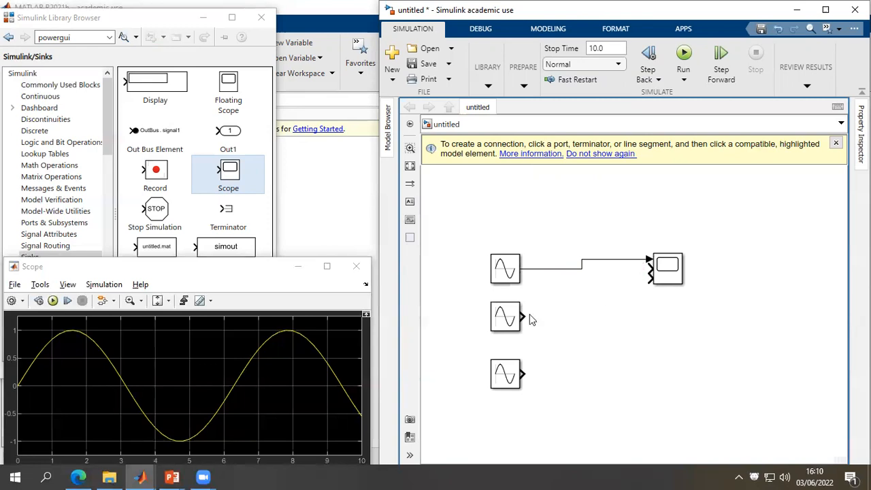
drag(523, 315, 648, 270)
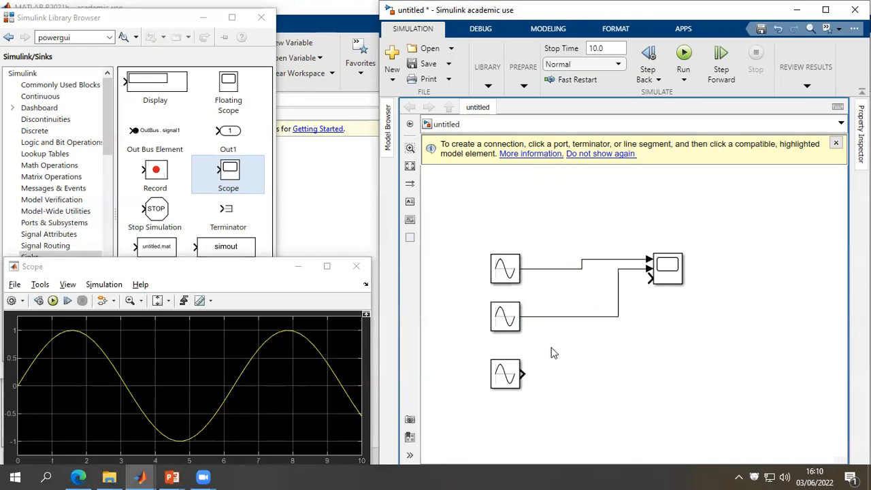
drag(522, 373, 649, 278)
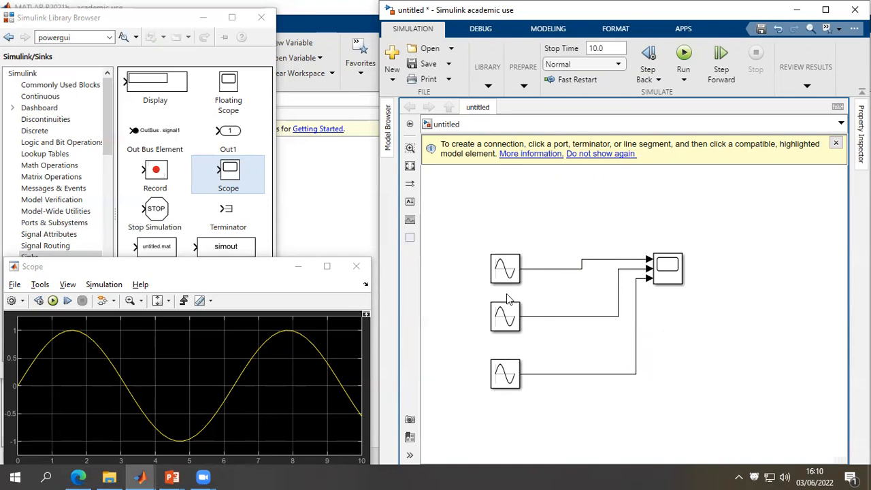
Check the amplitude and frequency parameters of the first Sine Wave block and close its parameters.
double_click(505, 269)
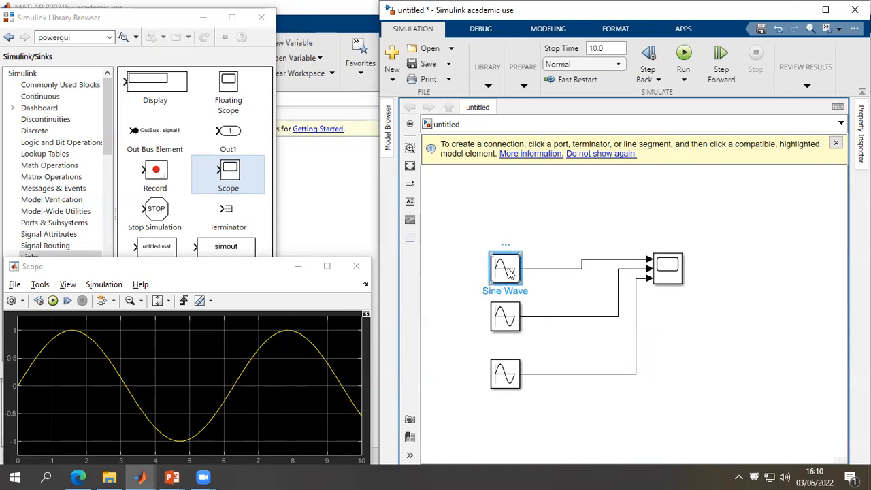
scroll(580, 350, down, 2)
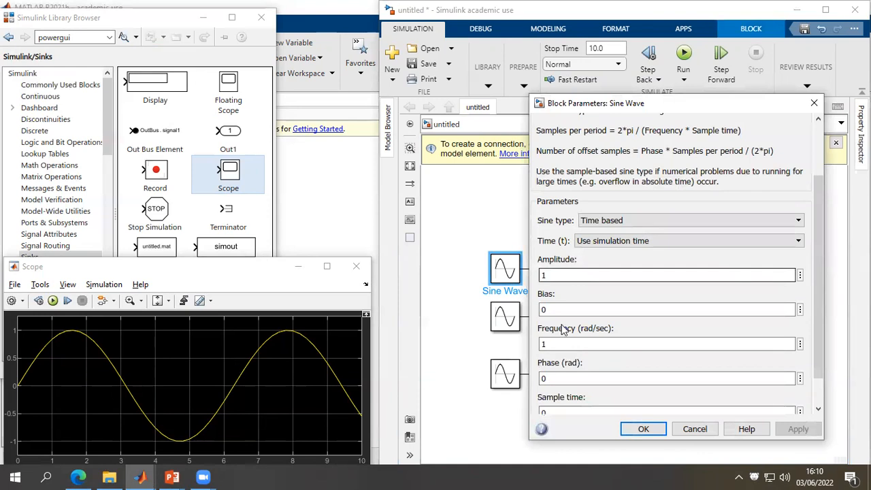
scroll(572, 344, down, 1)
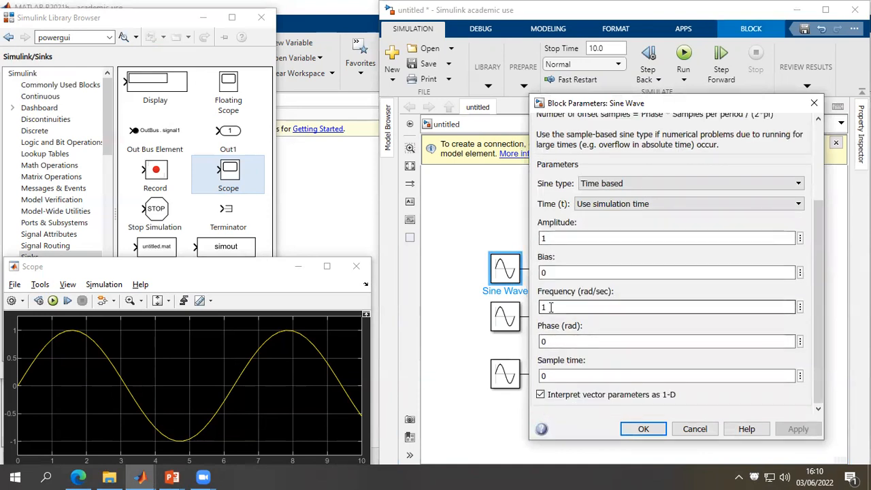
click(645, 427)
Set the middle Sine Wave block's amplitude to 1.5 and its frequency to 2 rad/sec.
double_click(505, 316)
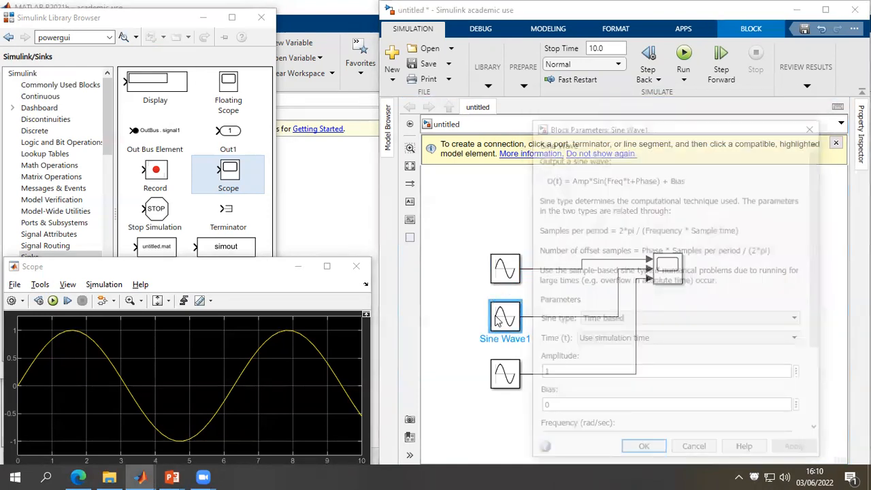
double_click(564, 376)
text(1.5)
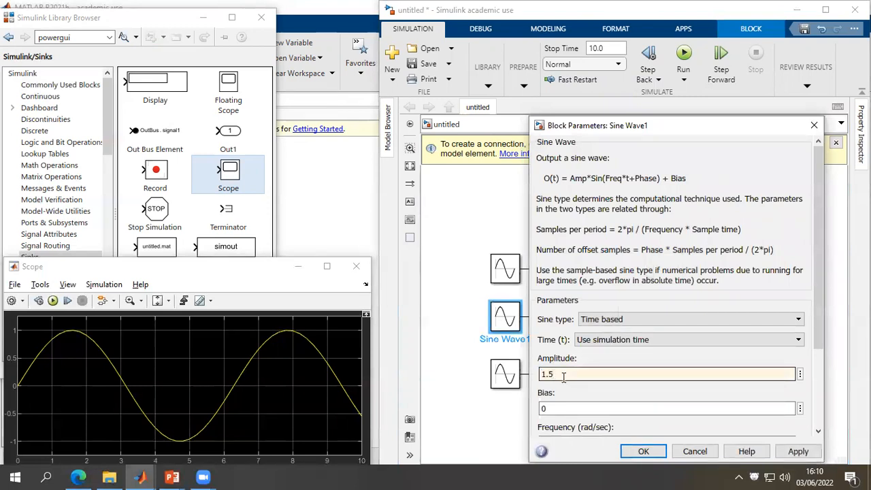
scroll(562, 376, down, 3)
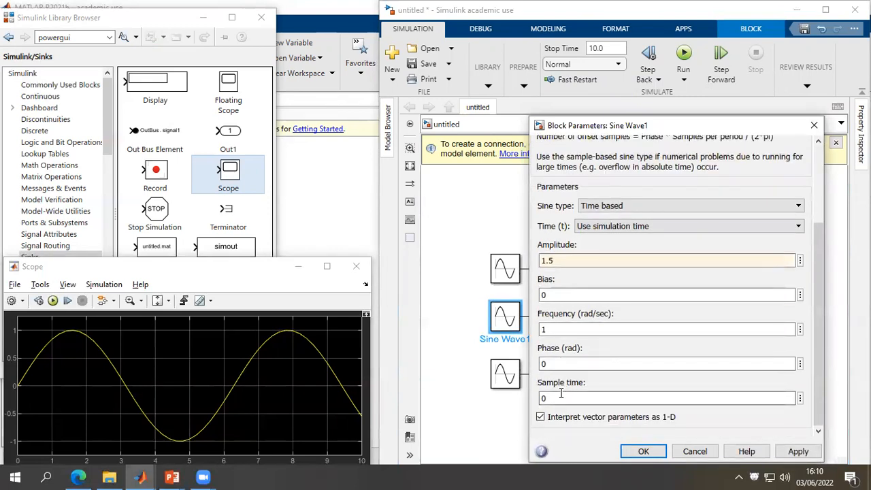
double_click(555, 328)
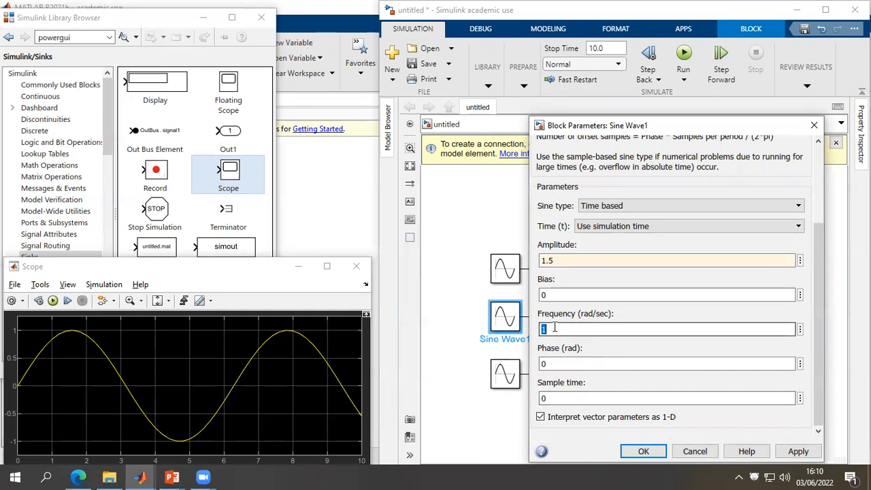
text(2)
click(640, 451)
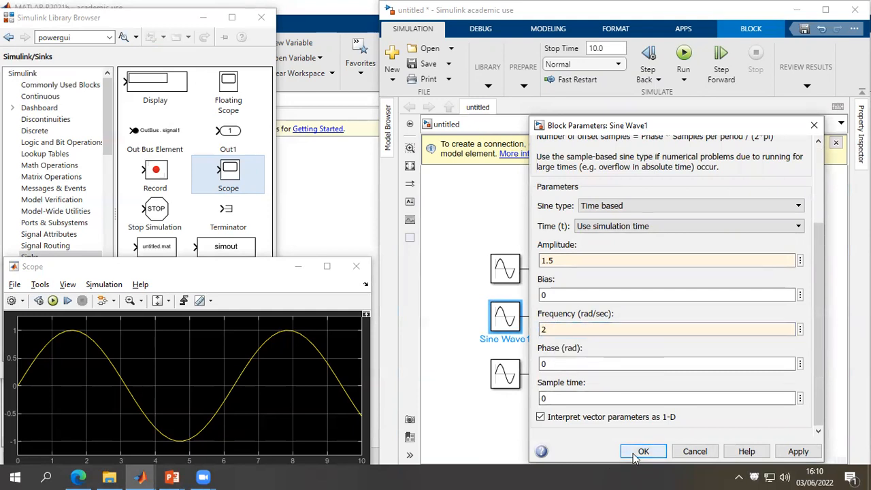
Give the third Sine Wave block an amplitude of 2 and a higher frequency, and run the simulation.
click(513, 383)
double_click(513, 383)
double_click(550, 376)
text(2)
scroll(549, 375, down, 3)
double_click(552, 363)
double_click(547, 328)
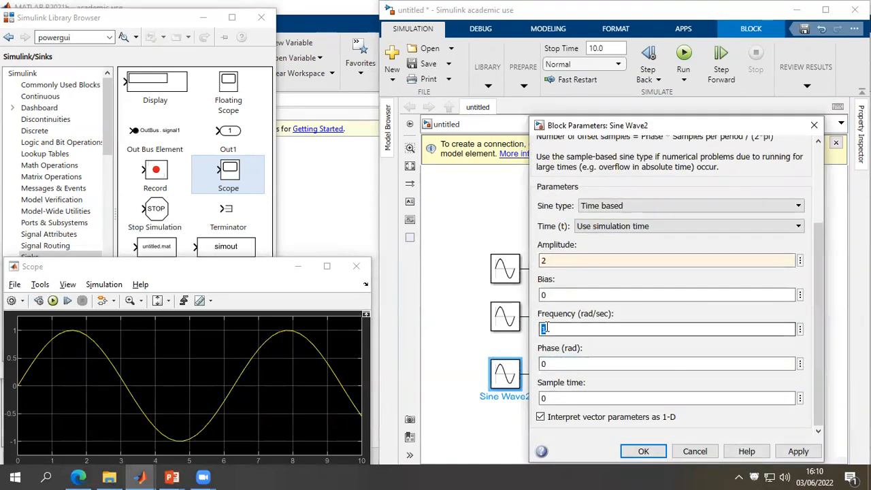
click(644, 451)
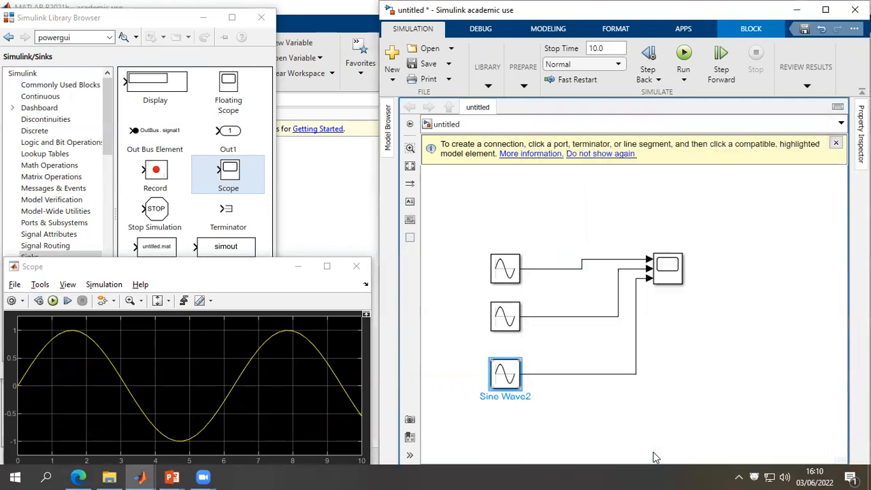
click(684, 54)
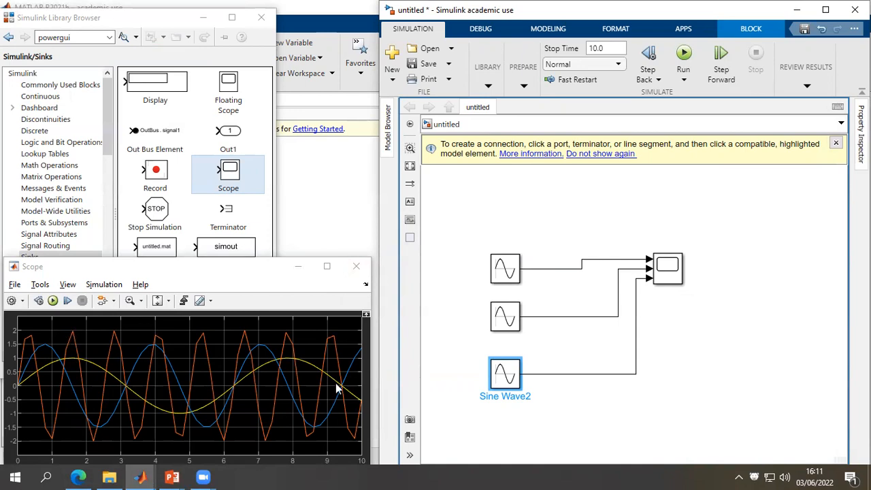
Set the middle Sine Wave block's frequency to 1 rad/sec.
double_click(507, 318)
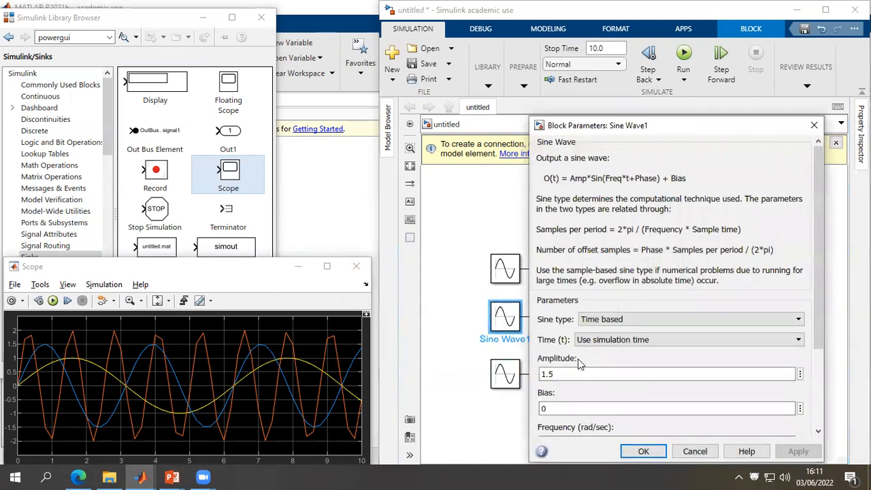
scroll(578, 371, down, 3)
click(553, 329)
key(BackSpace)
text(1)
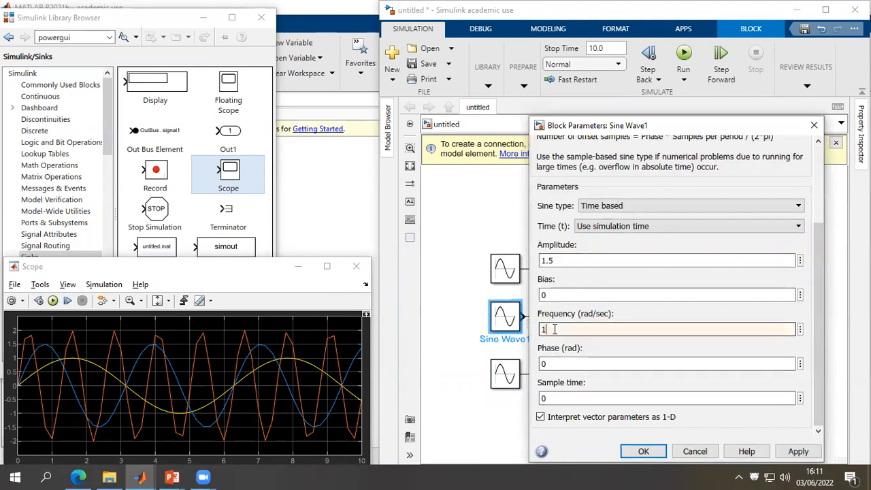
click(644, 451)
Set the third Sine Wave block's frequency to 1 rad/sec, keeping its amplitude.
double_click(505, 373)
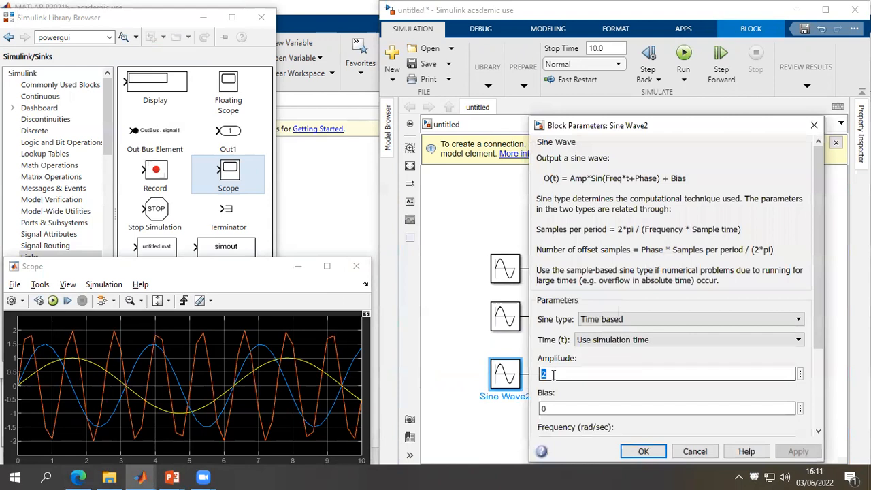
scroll(542, 370, down, 3)
double_click(545, 330)
text(1)
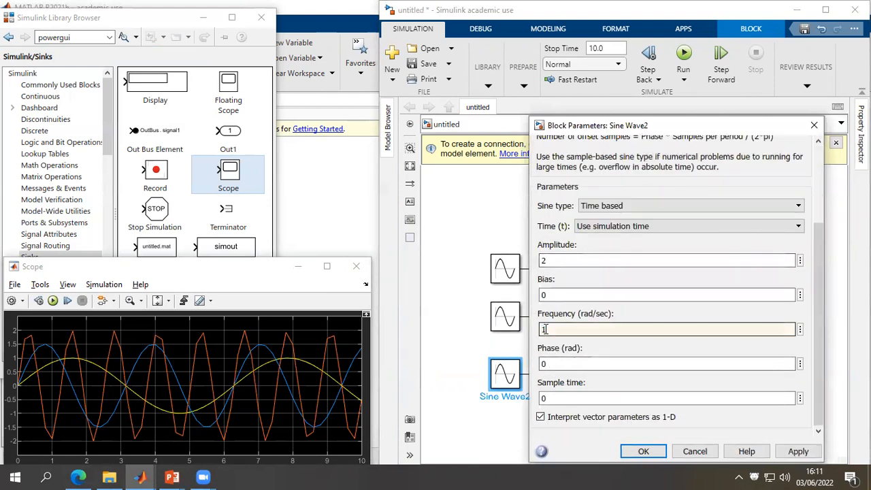
click(629, 456)
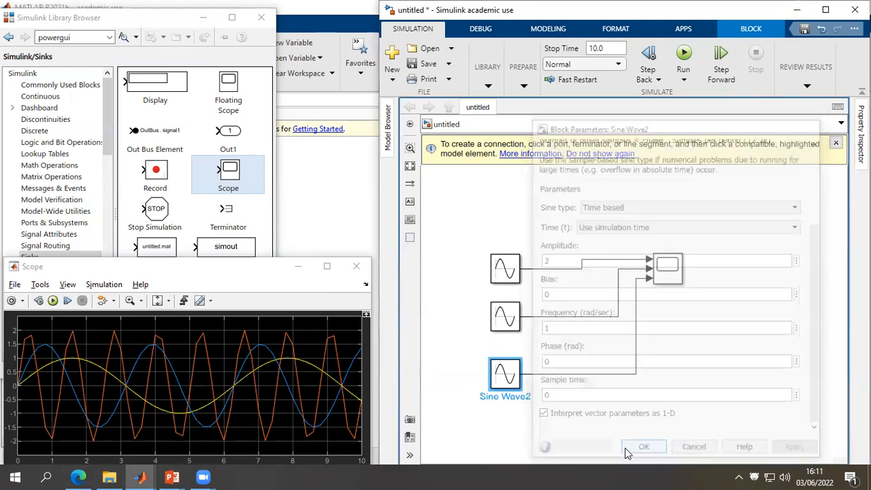
Run the simulation again and maximize the Scope window to compare the three sine signals.
click(686, 57)
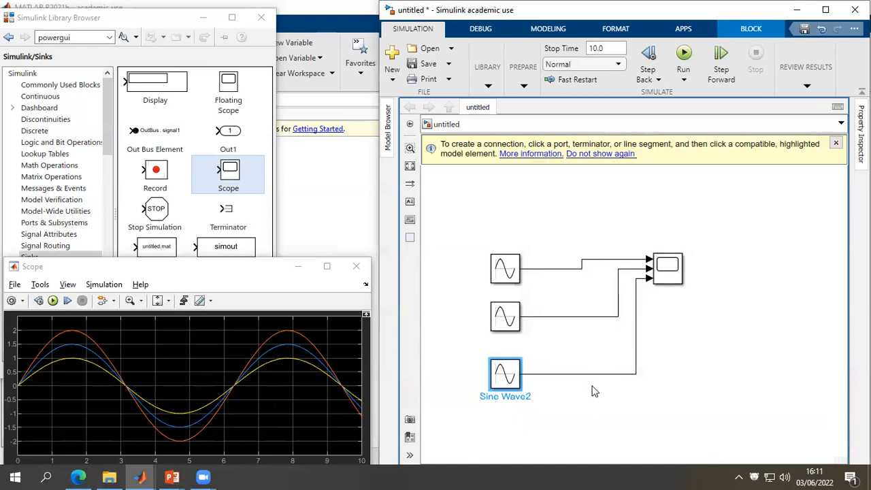
click(247, 270)
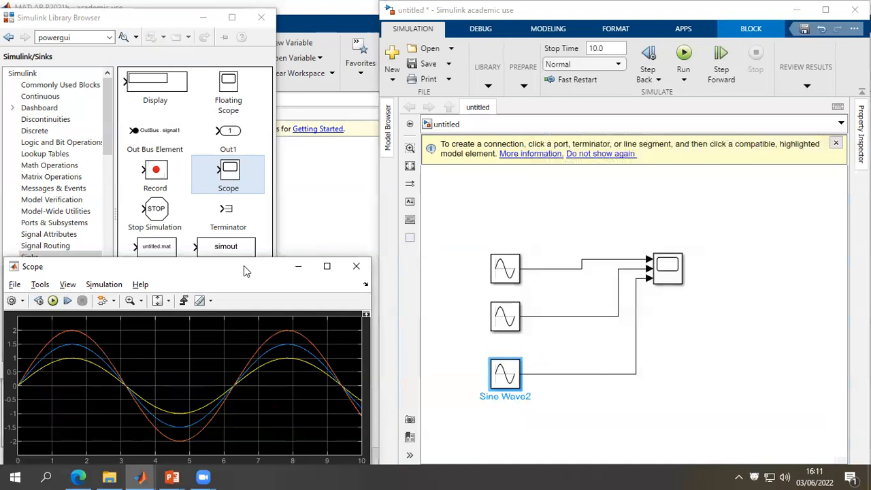
drag(243, 266, 245, 231)
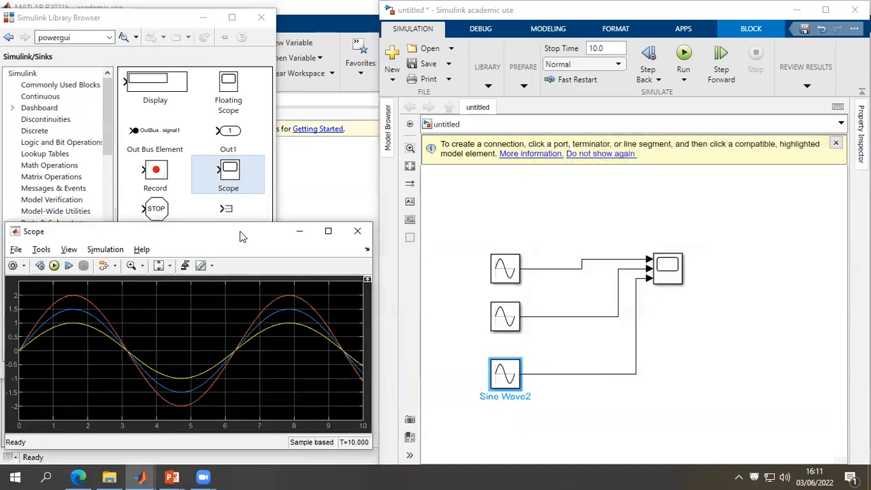
click(328, 231)
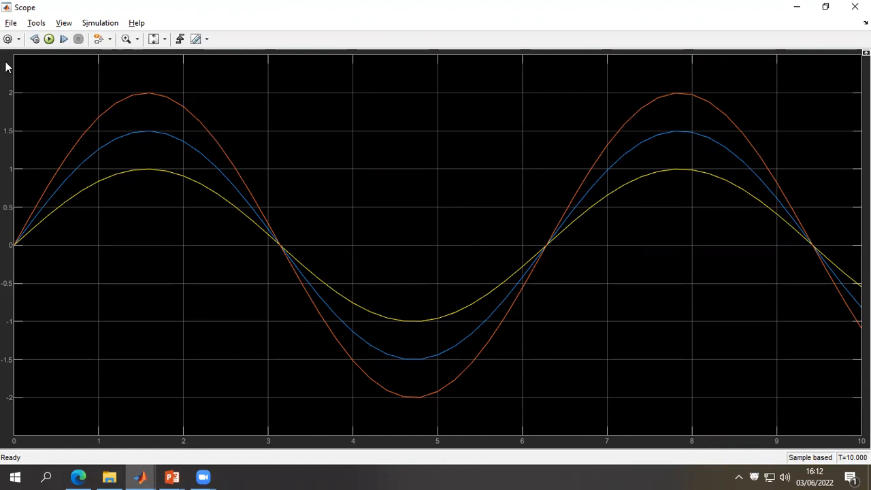
Change the Scope layout to one row of three side-by-side displays, one for each input signal.
click(7, 39)
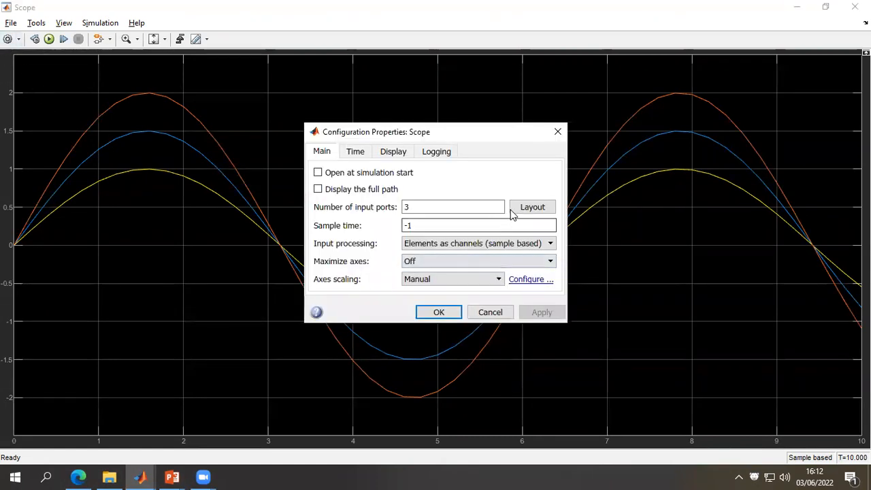
click(532, 208)
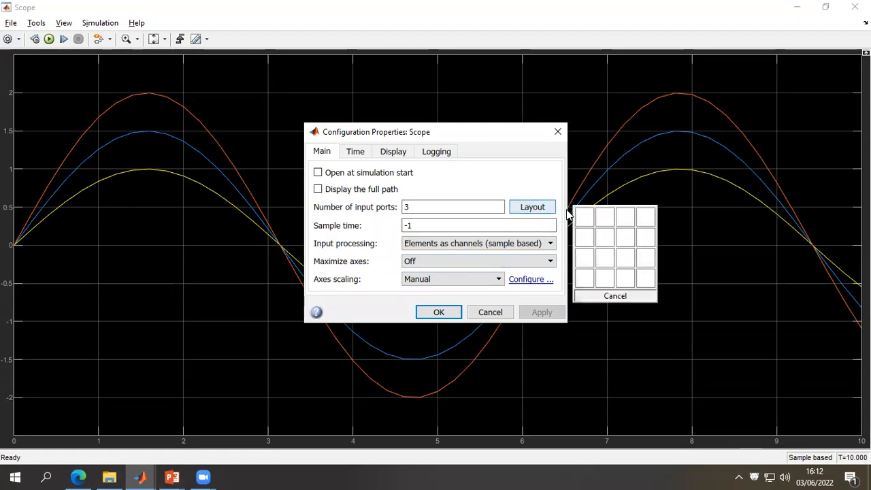
click(625, 223)
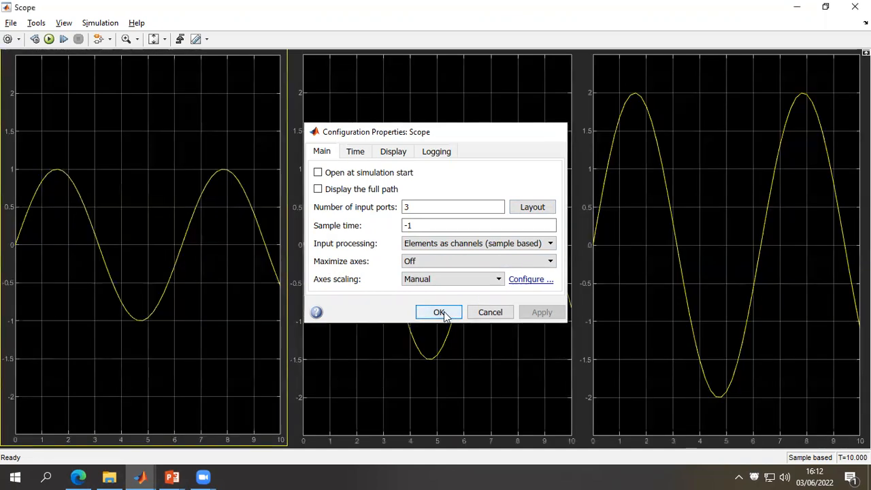
click(443, 314)
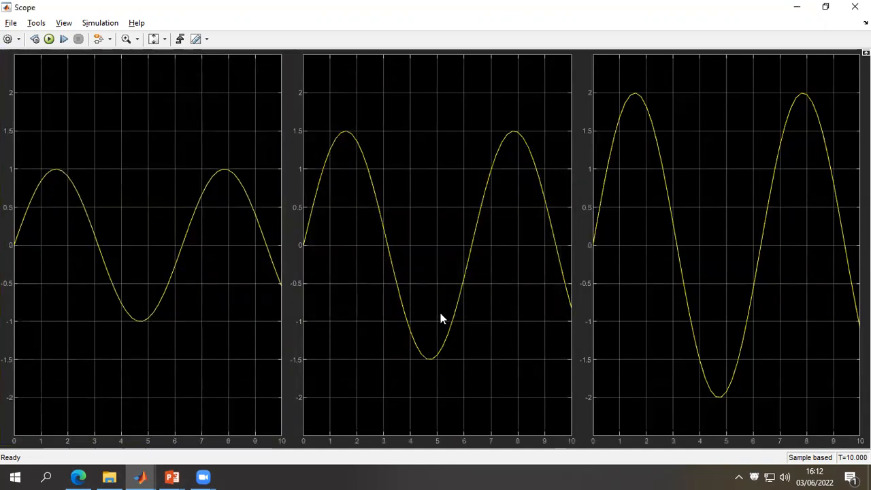
Change the Scope layout to three displays stacked in a single column.
click(8, 39)
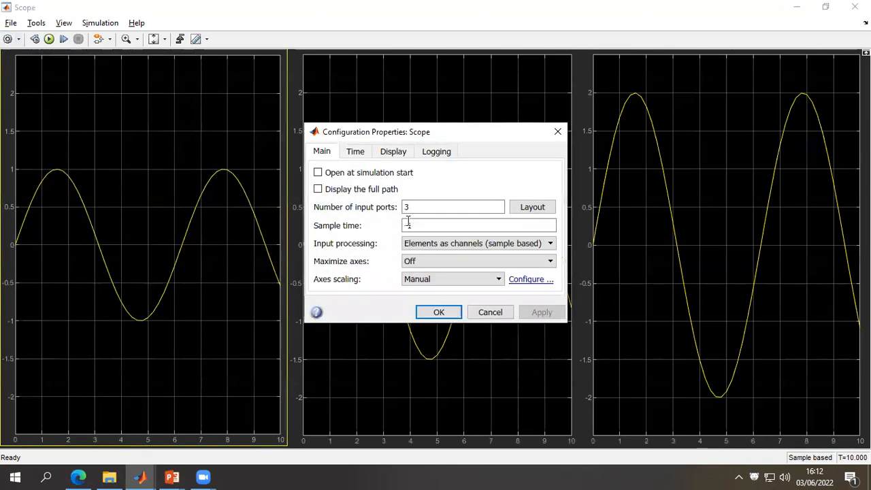
click(533, 211)
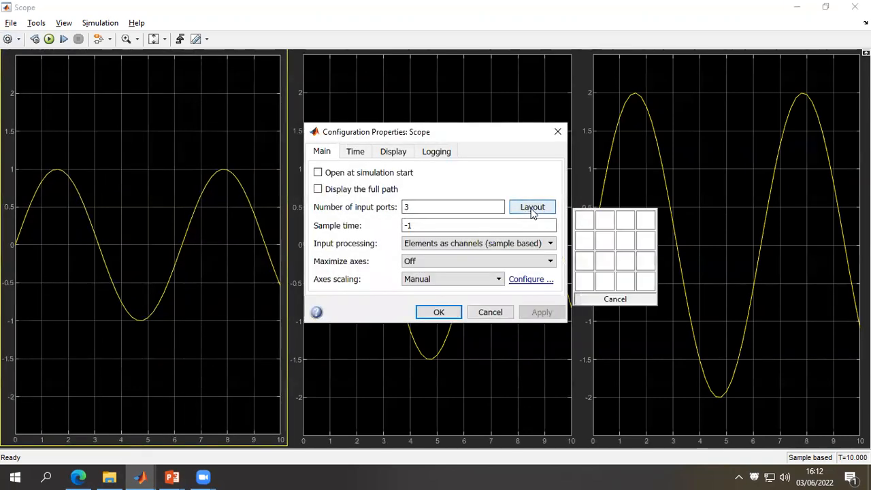
click(586, 258)
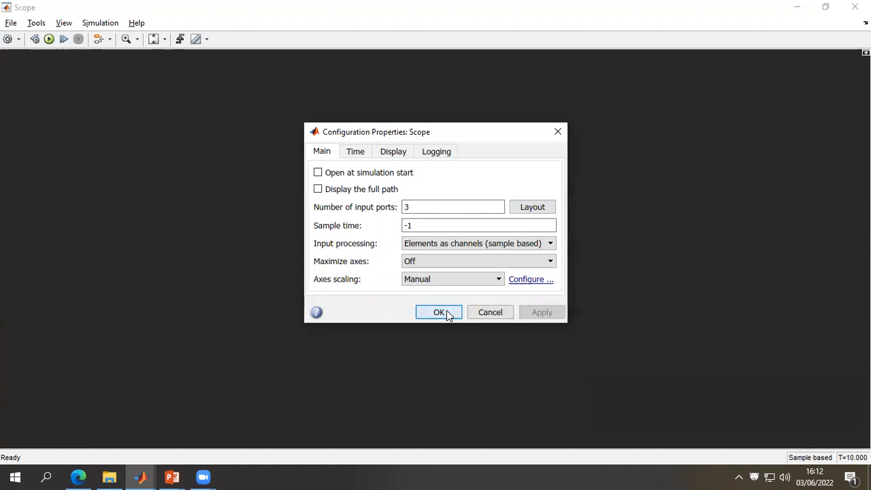
click(444, 312)
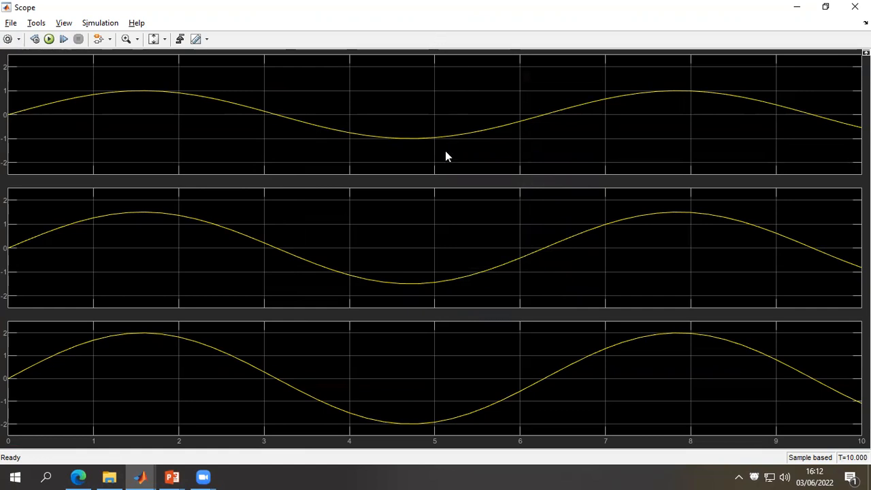
Set the title of the Scope's display 1 to "Siin 1" and apply it.
click(7, 39)
click(401, 154)
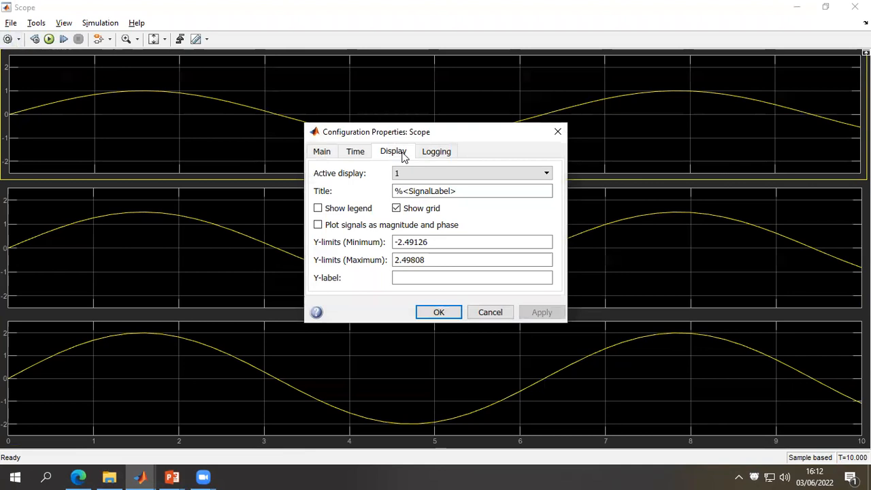
drag(410, 132, 626, 94)
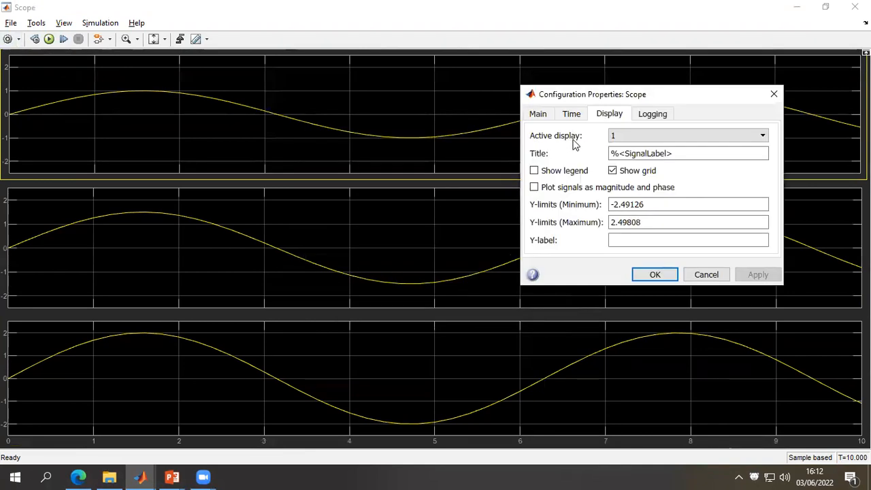
click(693, 140)
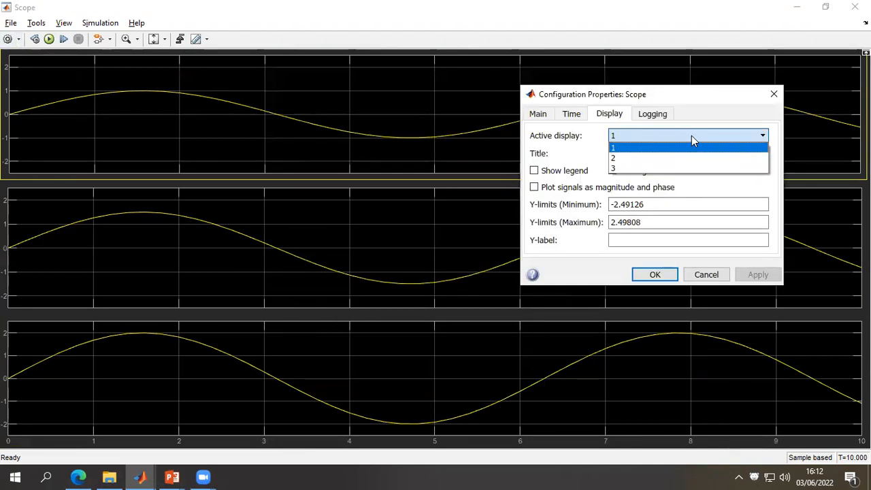
click(651, 149)
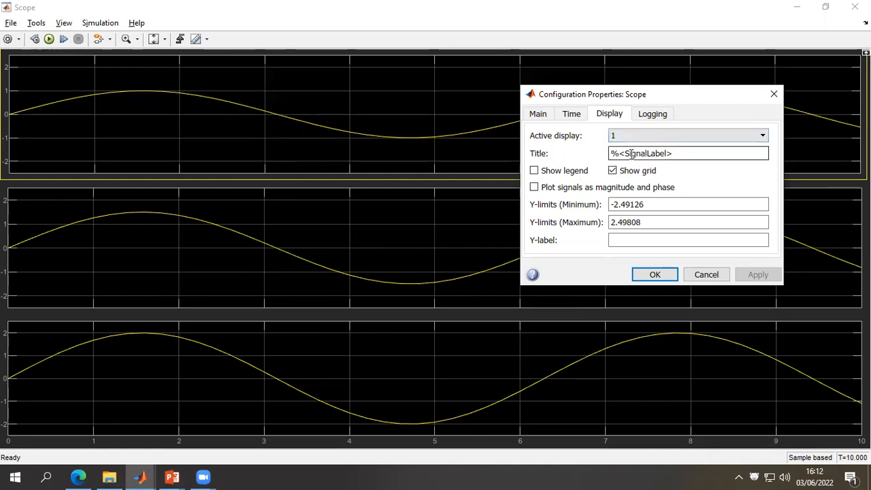
triple_click(670, 154)
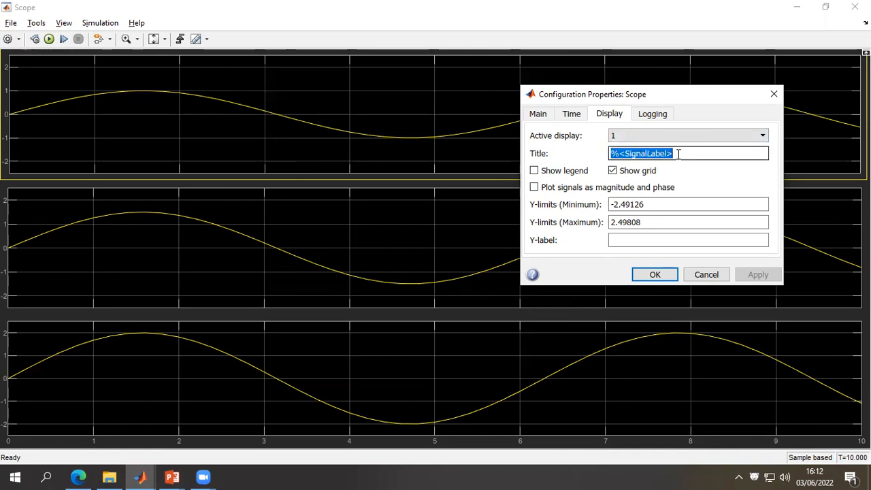
text(Siin 1)
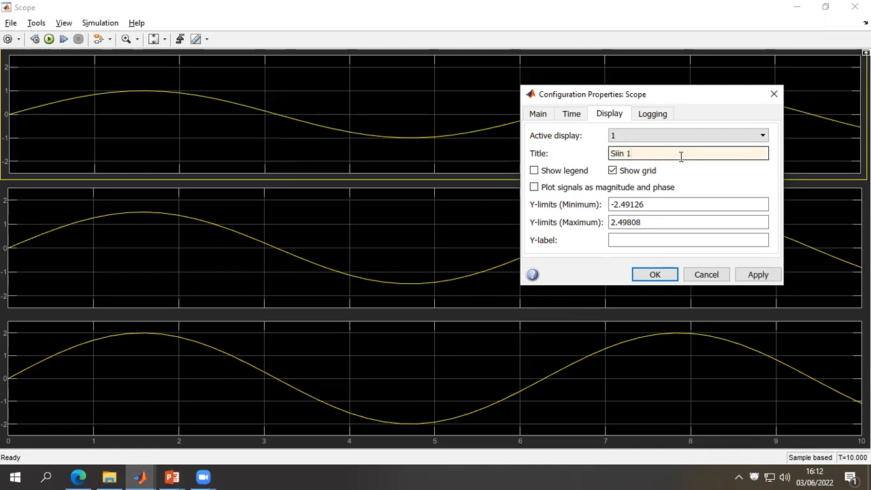
click(757, 274)
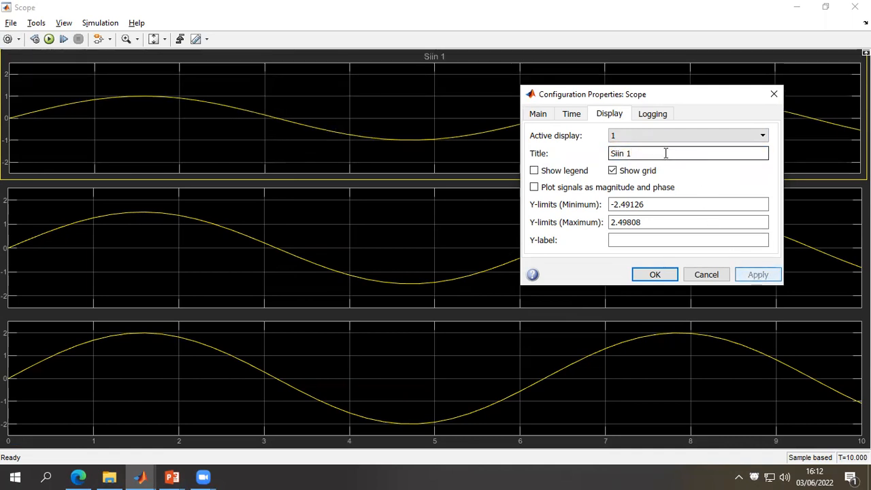
Set the title of the Scope's display 2 to "Sin 2" and apply it.
click(650, 134)
click(639, 157)
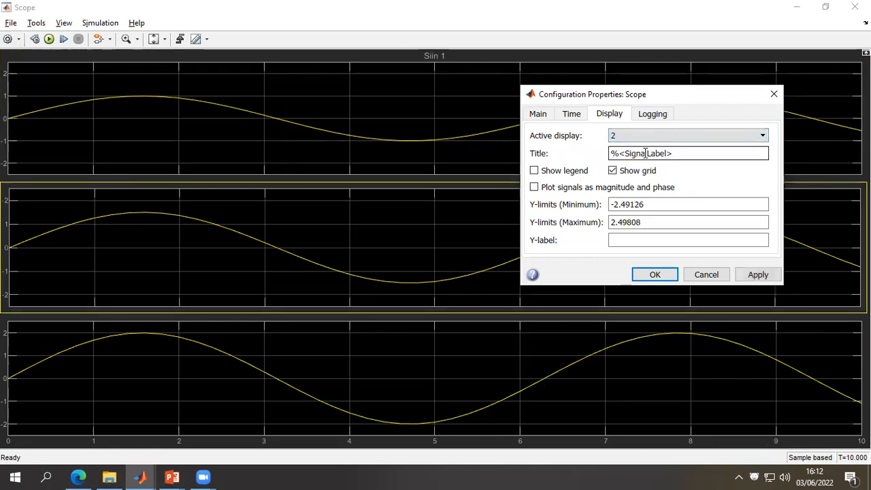
triple_click(634, 153)
text(S)
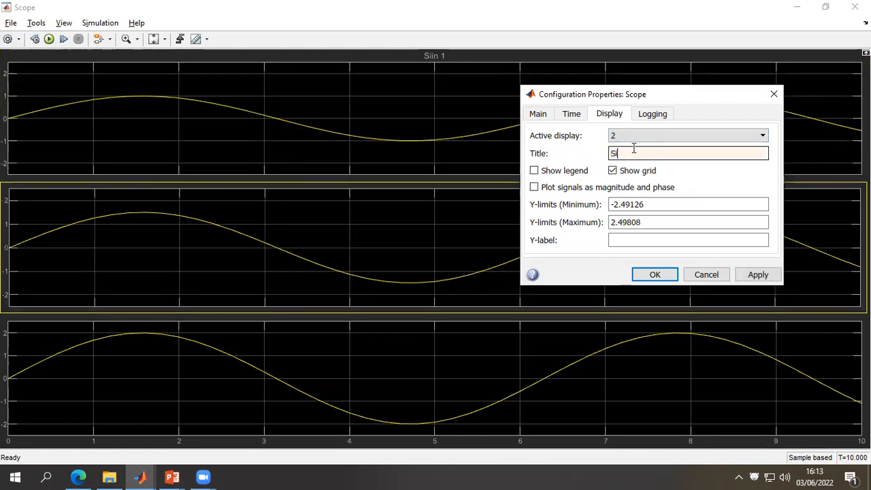
text(in 2)
click(754, 274)
Set the title of the Scope's display 3 to "Sin 3" and close the Scope configuration.
click(646, 136)
click(638, 170)
triple_click(679, 154)
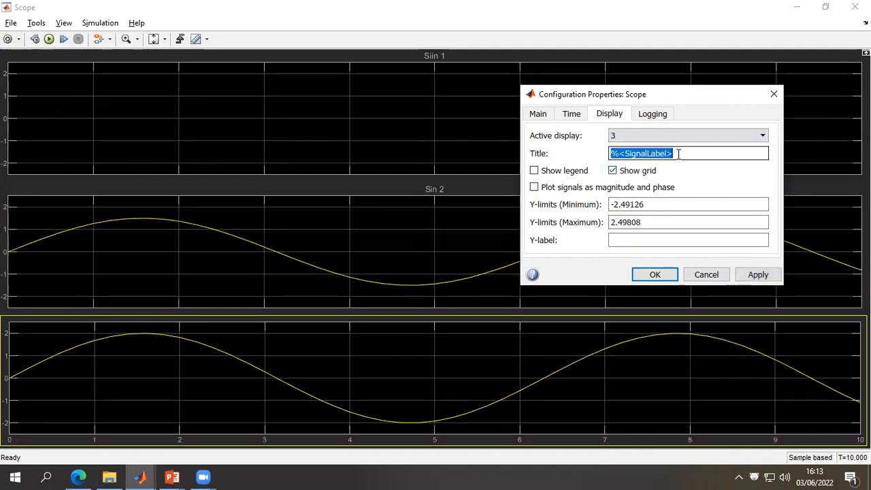
text(Sin 3)
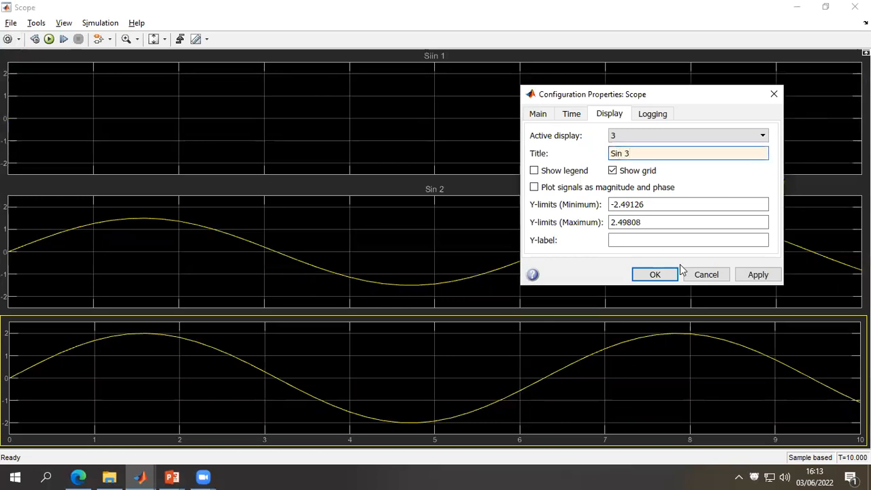
click(756, 275)
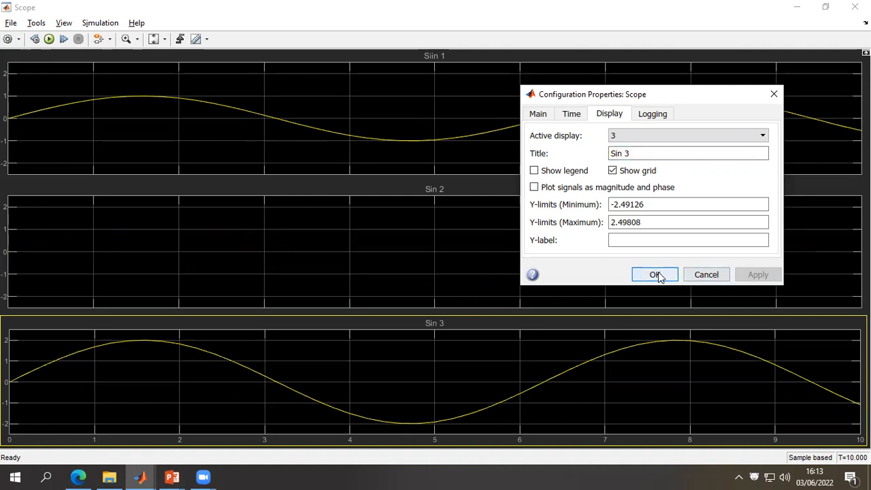
click(657, 274)
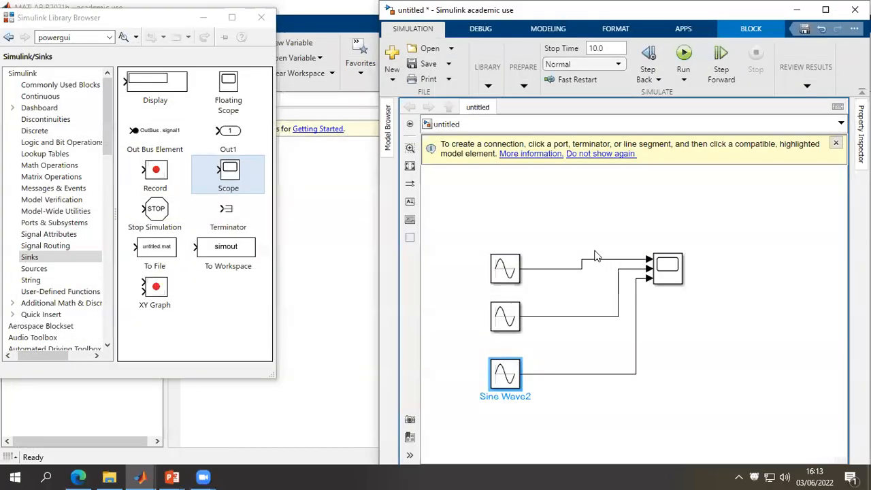
Delete the three signal lines connecting the Sine Wave blocks to the Scope.
click(591, 248)
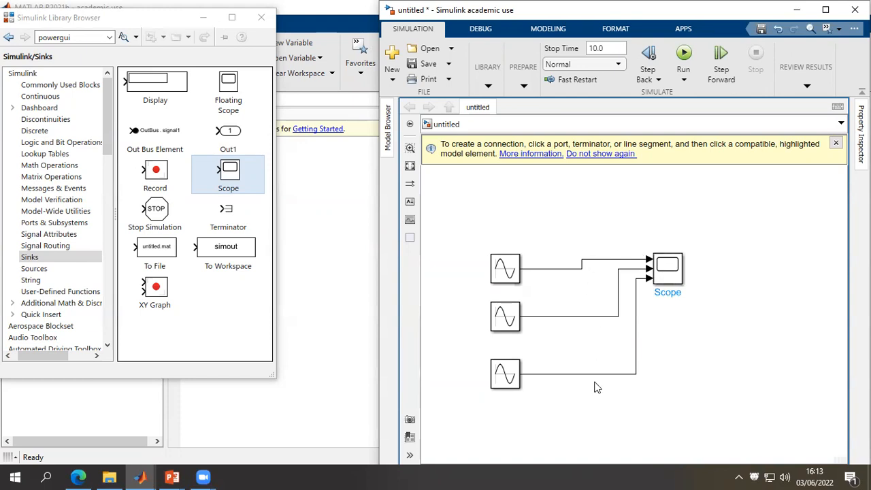
drag(597, 373, 582, 257)
key(Delete)
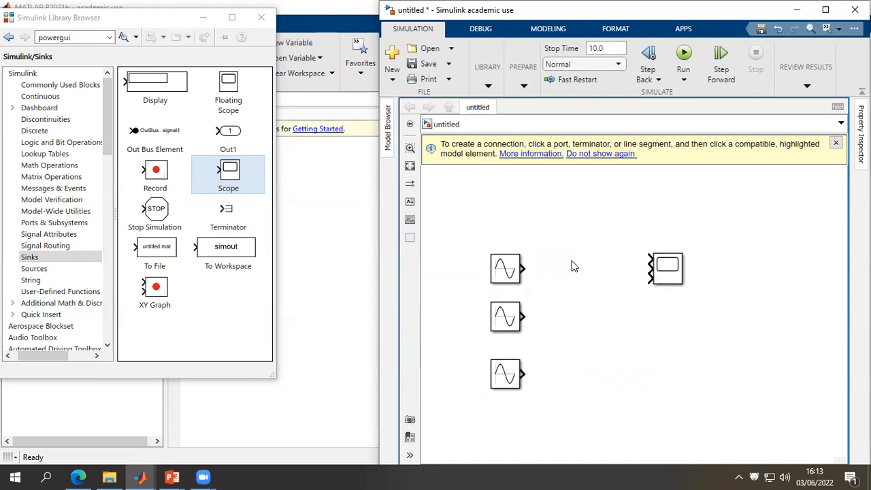
Set the Scope's number of input ports to 1 and restore its window to normal size.
double_click(667, 272)
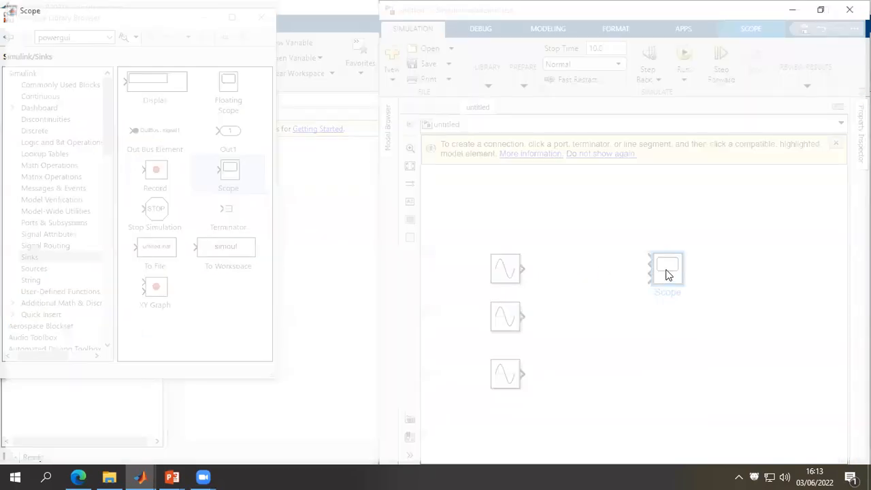
click(8, 38)
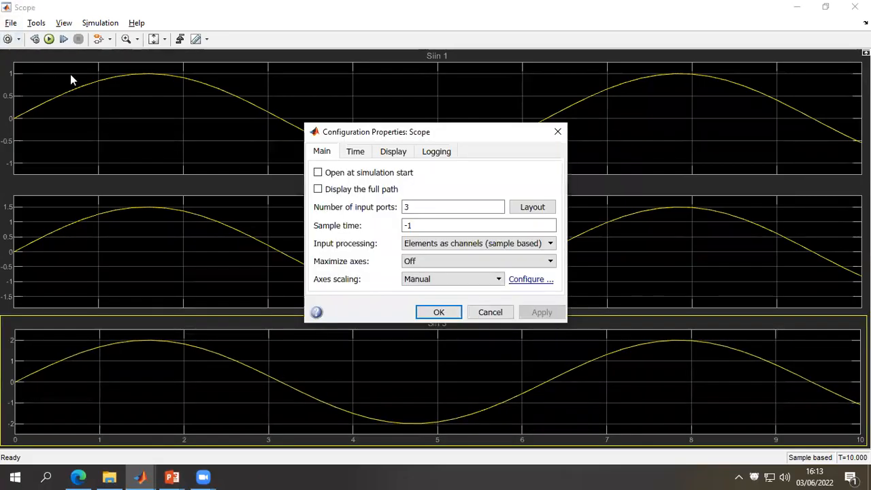
text(1)
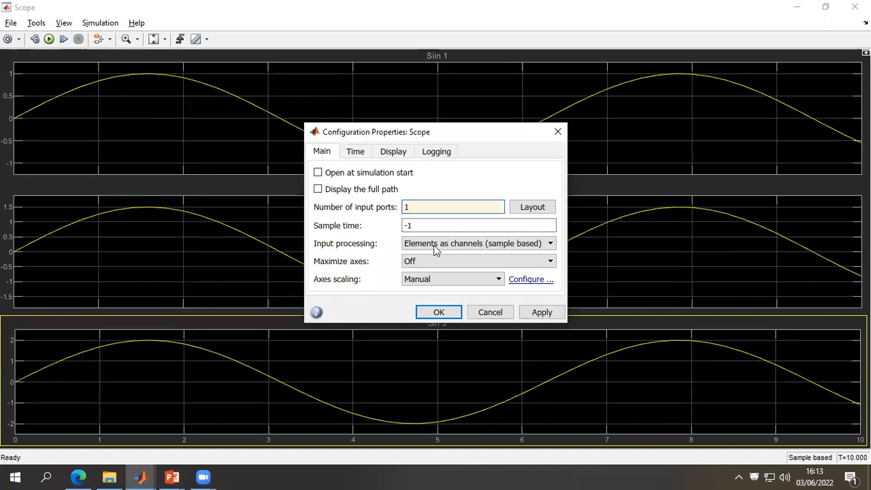
click(438, 311)
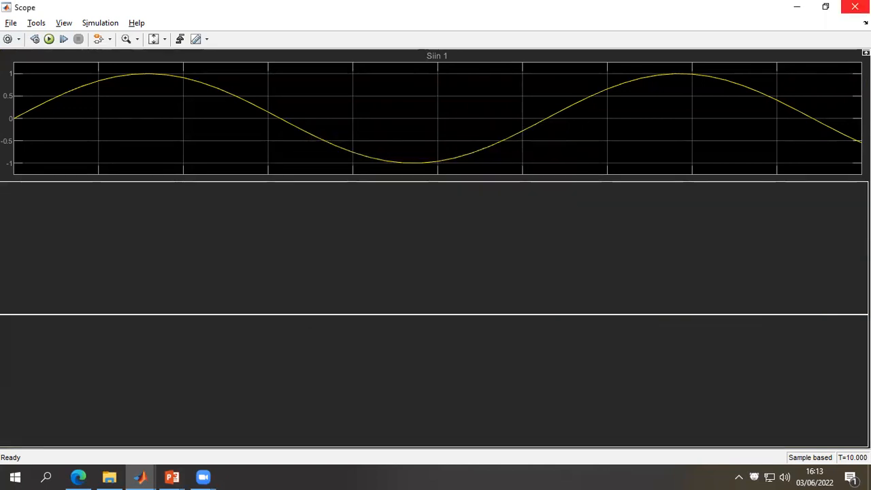
click(825, 6)
click(610, 295)
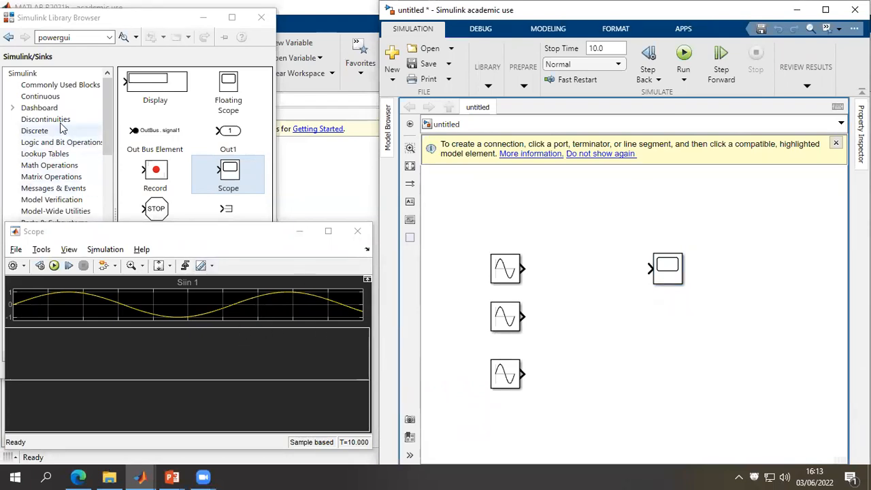
Add a Mux block from the Commonly Used Blocks library to the untitled model.
click(42, 96)
click(47, 85)
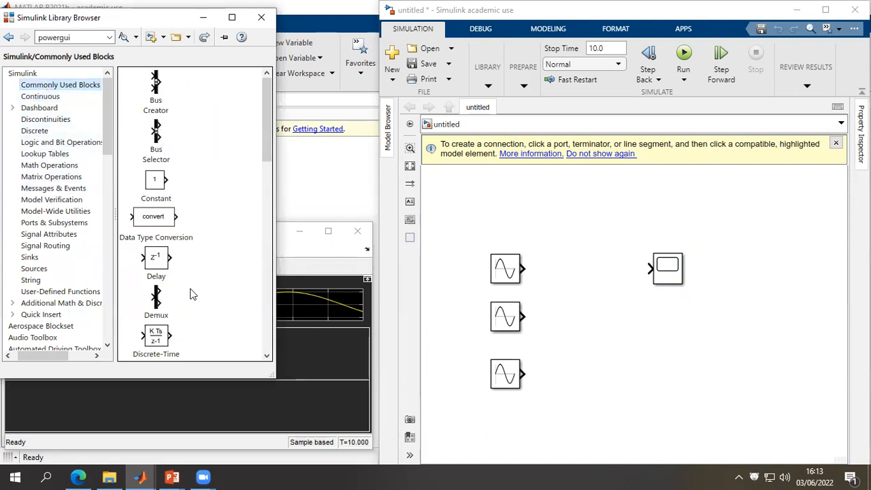
scroll(161, 306, down, 3)
scroll(162, 306, down, 5)
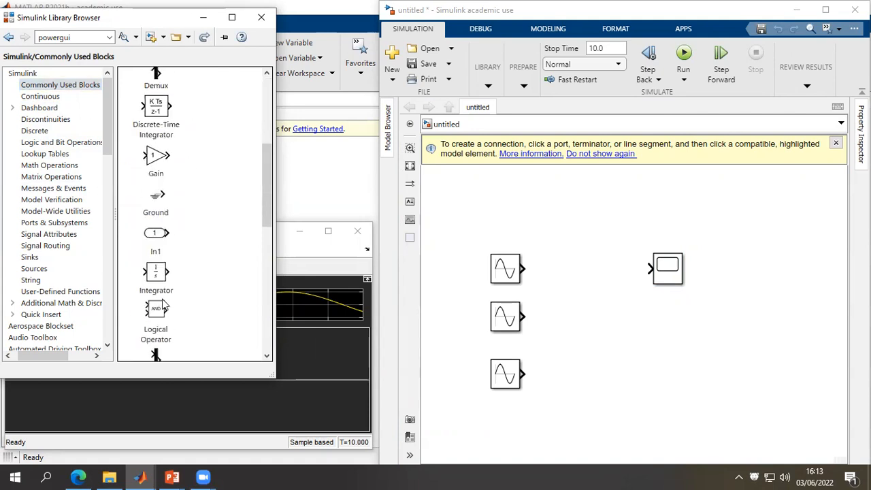
right_click(156, 292)
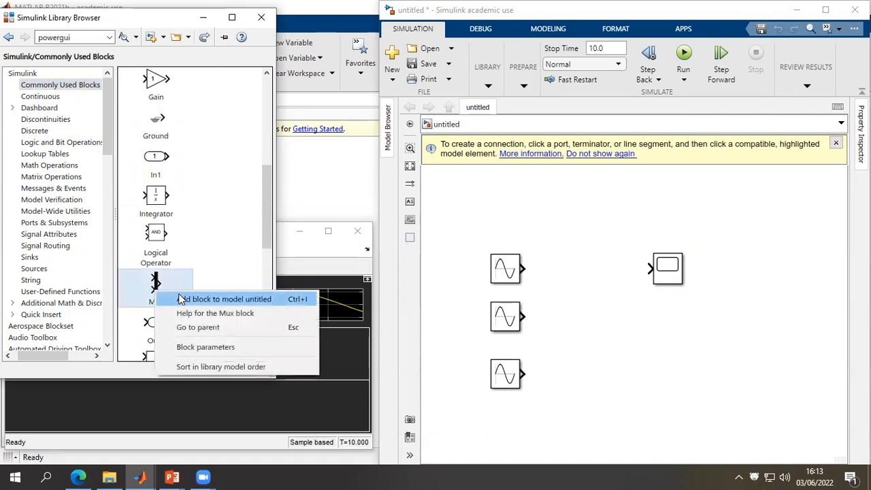
click(181, 300)
Set the Mux block's number of inputs to 3, keeping the bar display option.
double_click(633, 296)
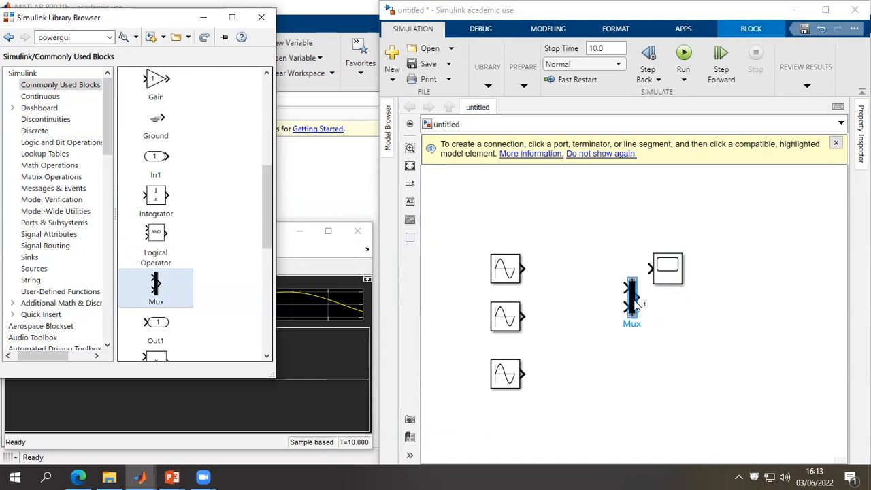
text(3)
click(452, 371)
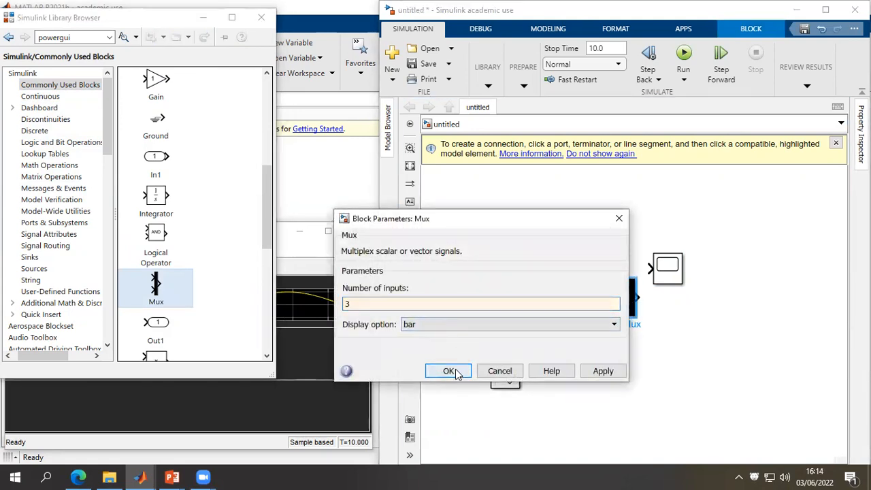
Connect the three Sine Wave blocks to the Mux inputs and the Mux output to the Scope.
mouse_move(624, 311)
mouse_down()
mouse_move(590, 313)
mouse_move(539, 369)
mouse_move(522, 376)
mouse_up()
mouse_move(590, 298)
mouse_down()
mouse_move(527, 317)
mouse_move(590, 299)
mouse_move(524, 267)
mouse_up()
drag(602, 298, 650, 269)
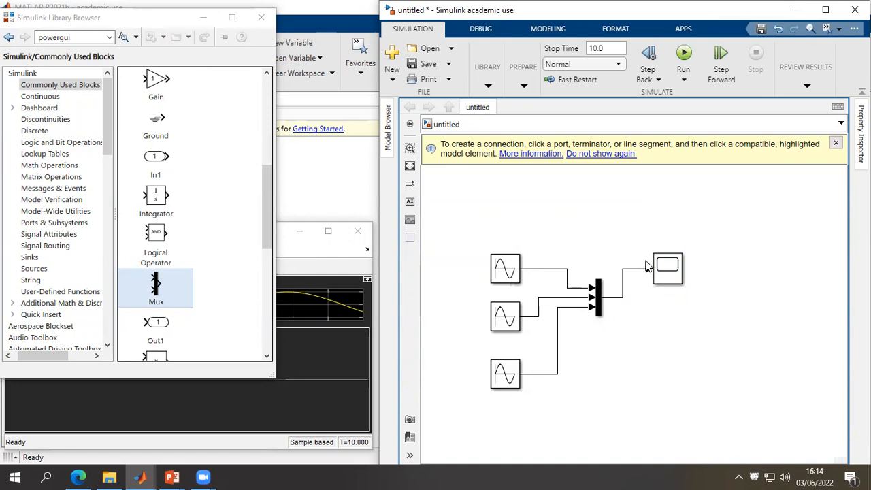
Change the Scope layout to a single display and run the simulation to plot all three signals together.
click(334, 353)
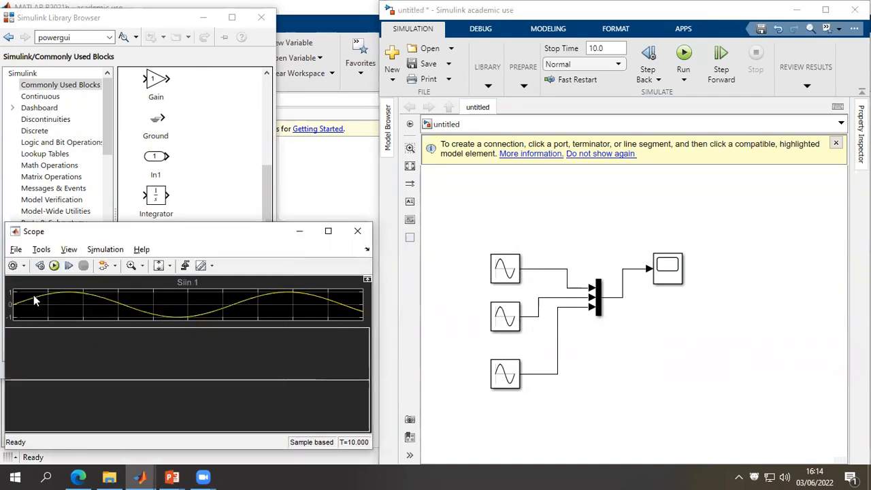
click(13, 266)
click(532, 207)
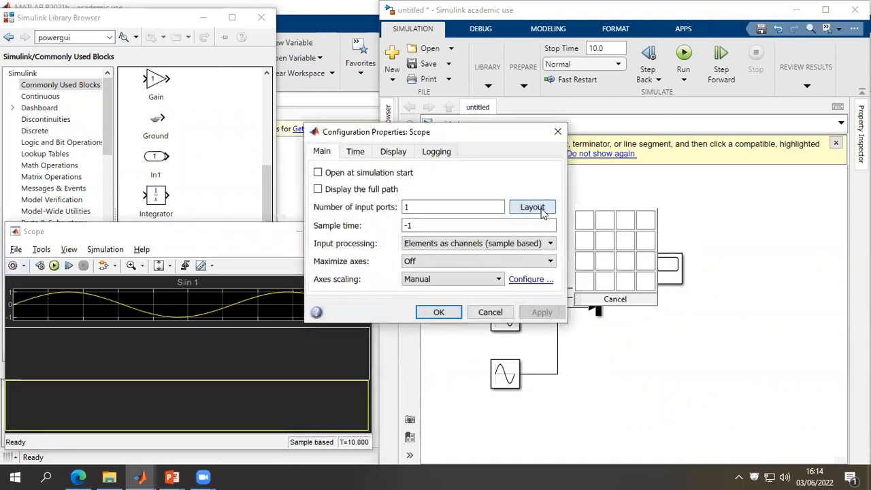
click(584, 221)
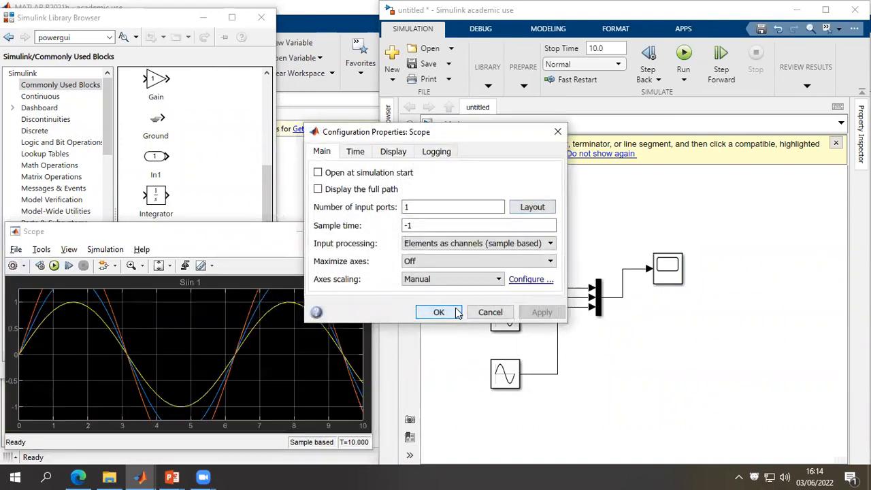
click(439, 312)
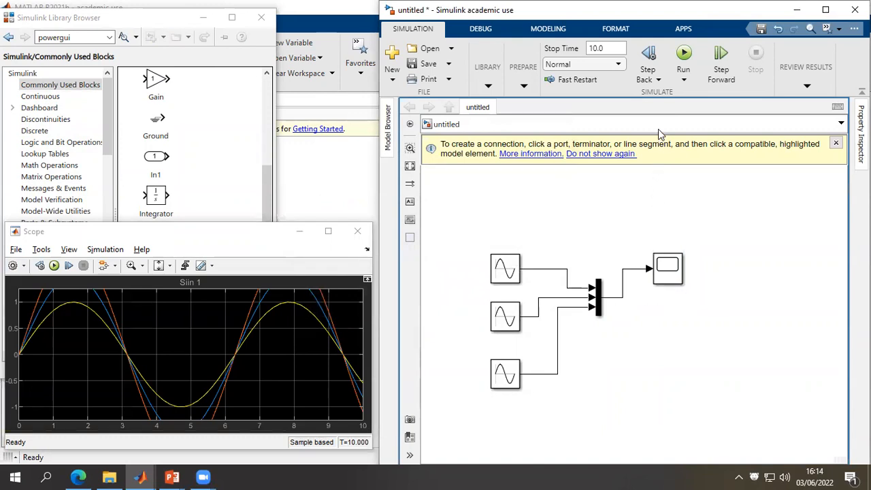
click(684, 56)
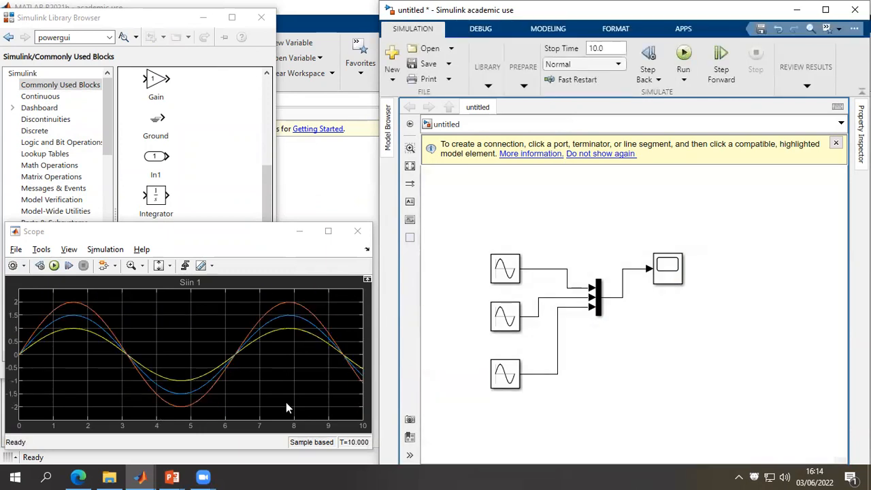
Set the amplitude of the uppermost Sine Wave block to 5 and rerun the simulation.
double_click(505, 269)
double_click(553, 352)
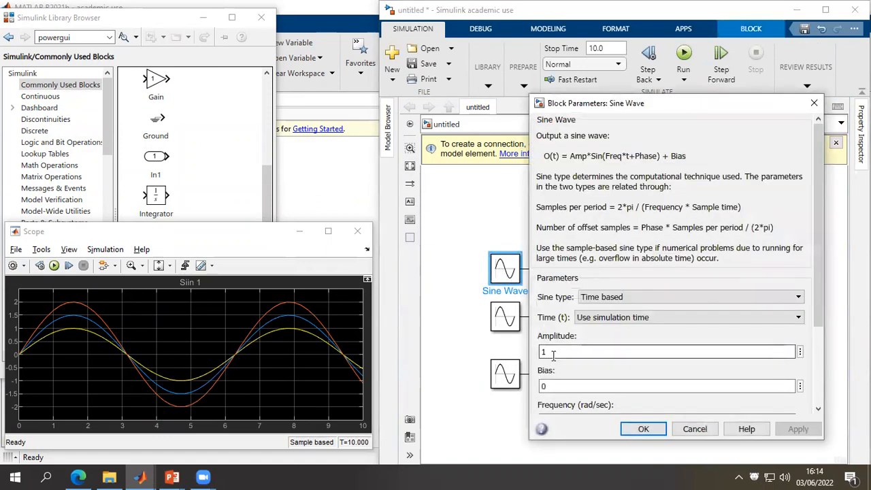
text(5)
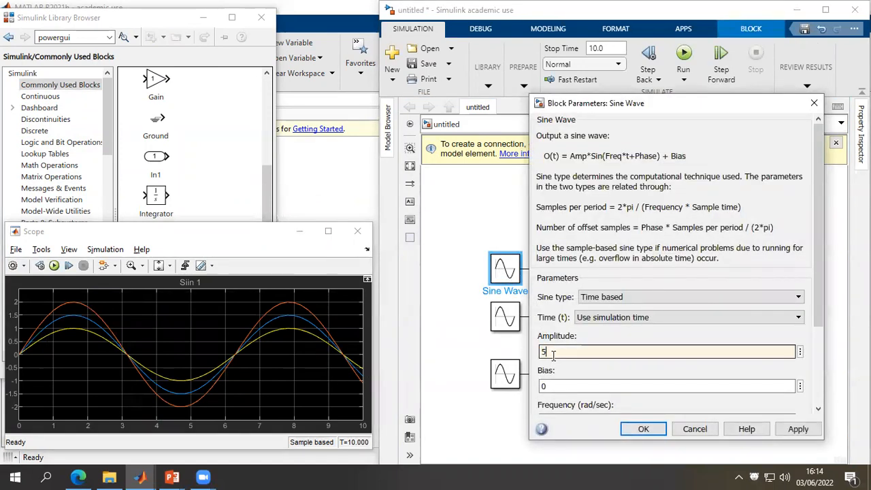
click(633, 430)
click(685, 54)
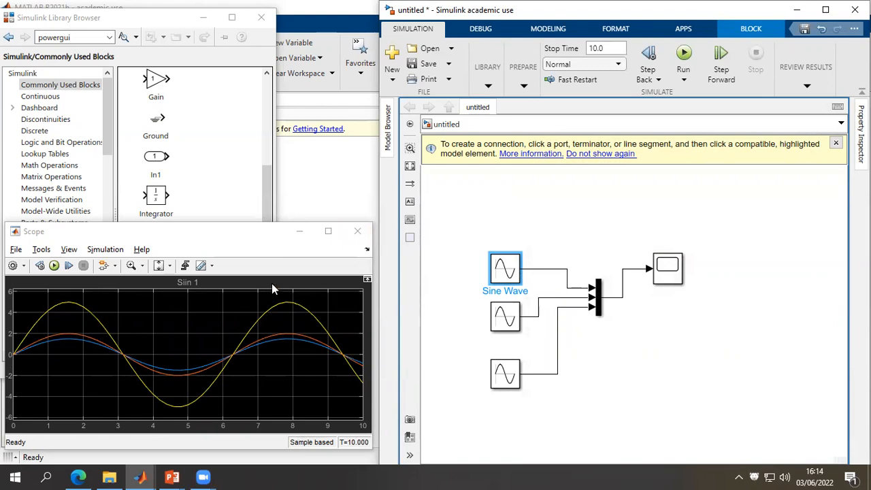
Enable cursor measurements in the maximized Scope and place cursor 1 on the yellow Sine Wave trace's first peak, at about 1.59 s.
click(328, 230)
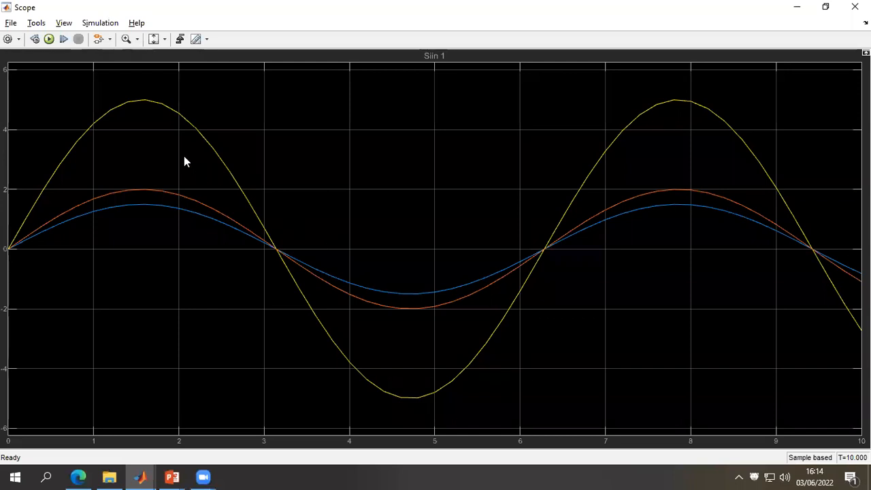
click(196, 40)
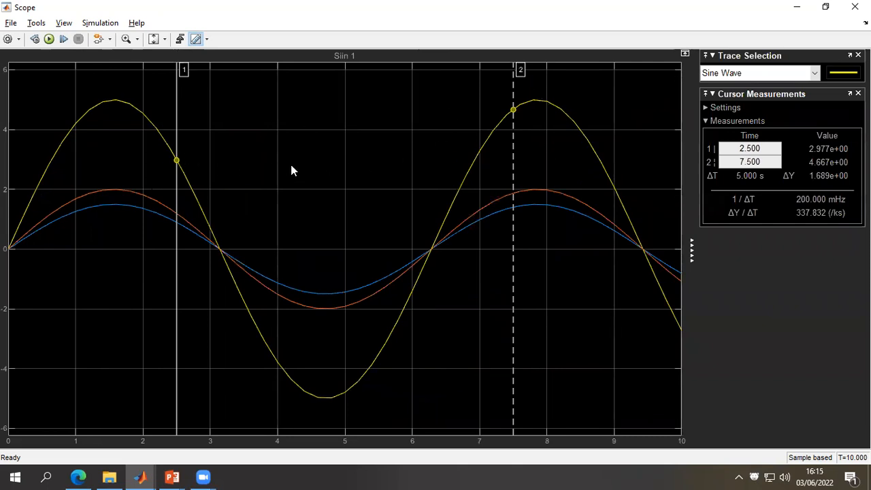
drag(177, 161, 115, 123)
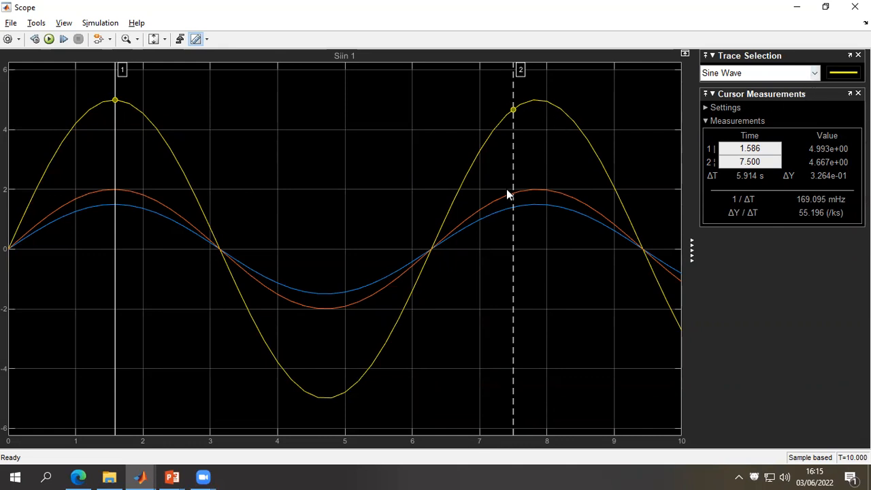
Examine the cursor measurements for the Sine Wave1 trace, and switch the trace selection back to Sine Wave.
click(816, 72)
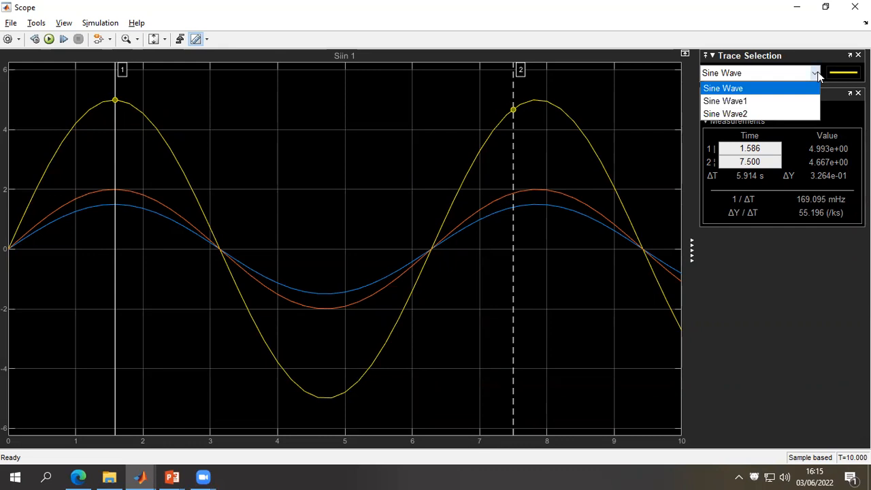
click(772, 102)
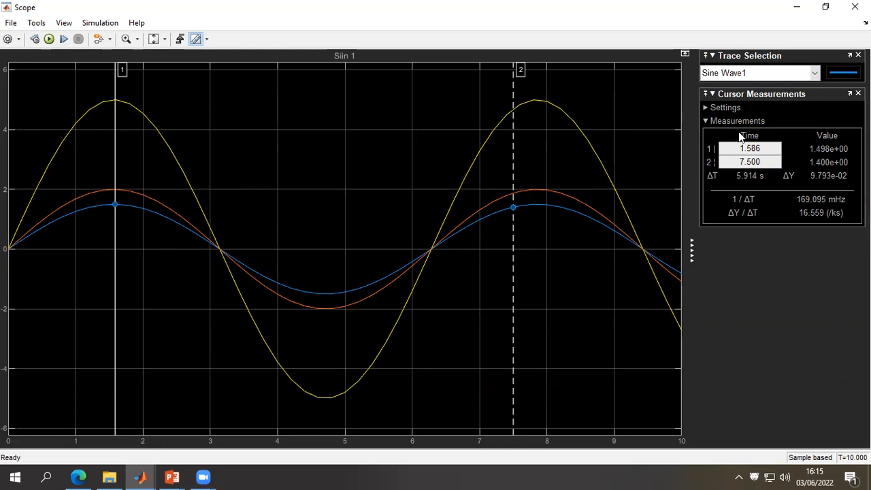
click(814, 73)
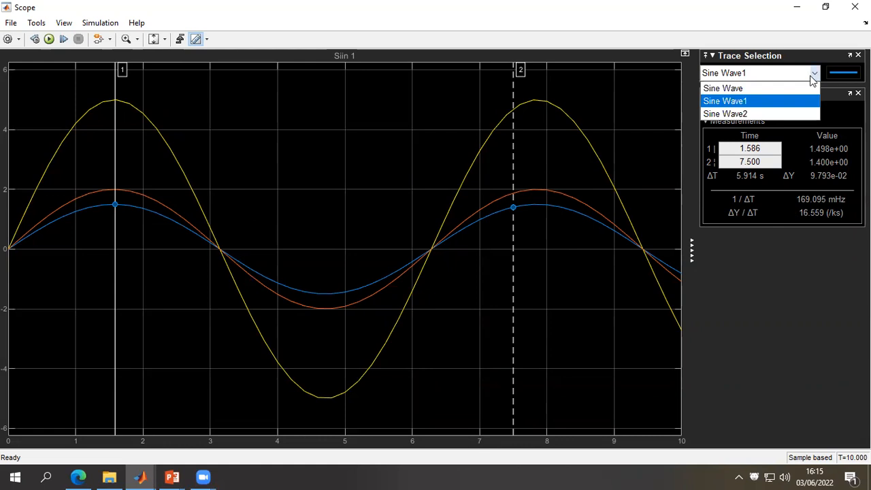
click(812, 78)
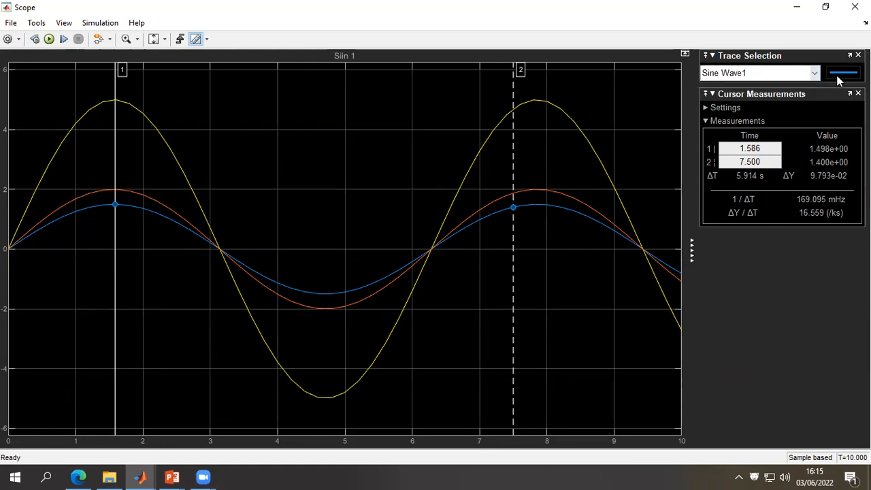
click(813, 75)
click(723, 89)
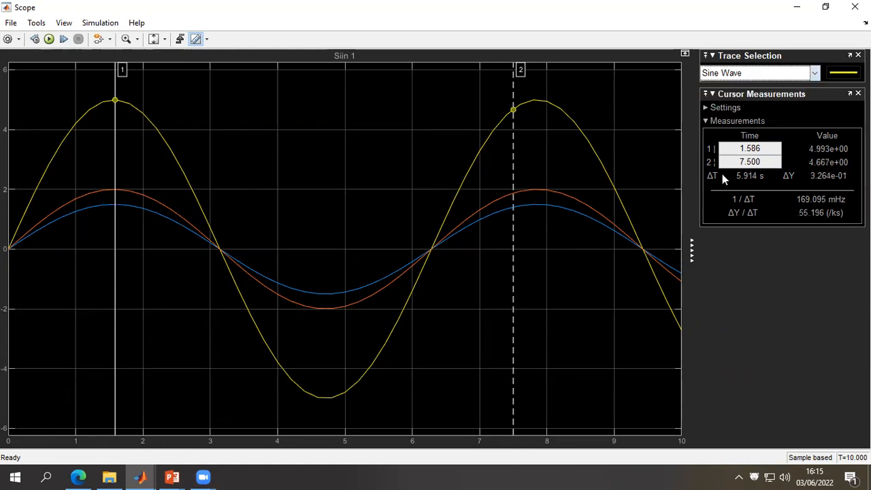
Assign waveform cursor 2 to Sine Wave1 and place it on that trace's second peak, at about 7.82 s.
click(706, 108)
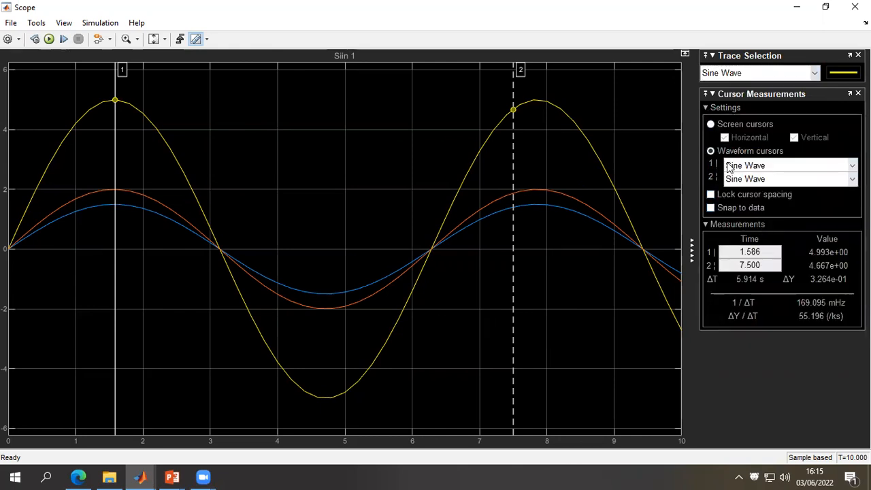
click(819, 180)
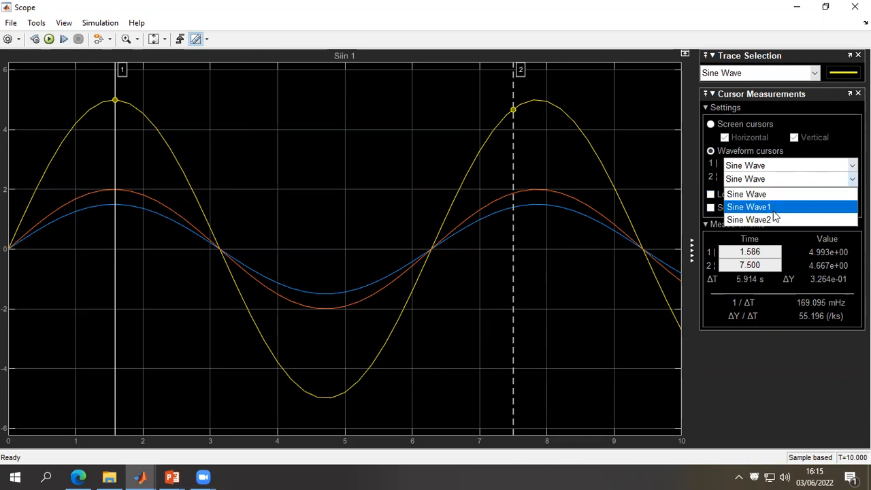
click(769, 206)
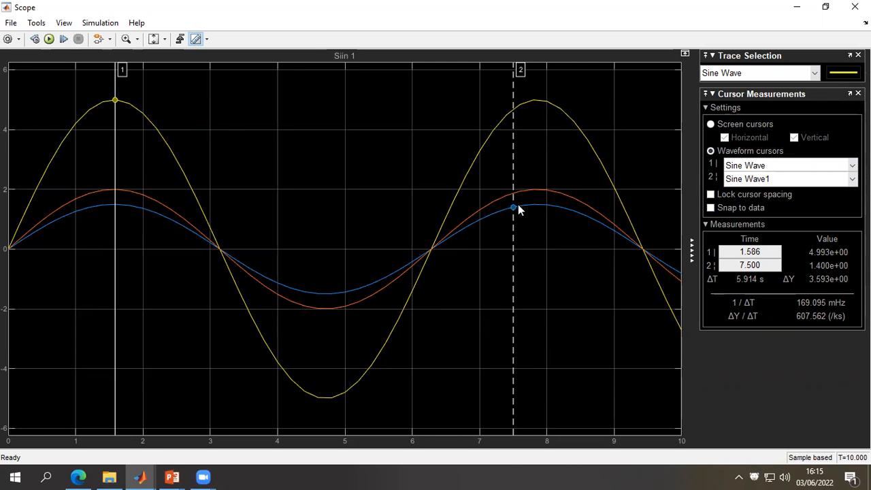
mouse_move(514, 209)
mouse_down()
mouse_move(542, 204)
mouse_move(535, 206)
mouse_up()
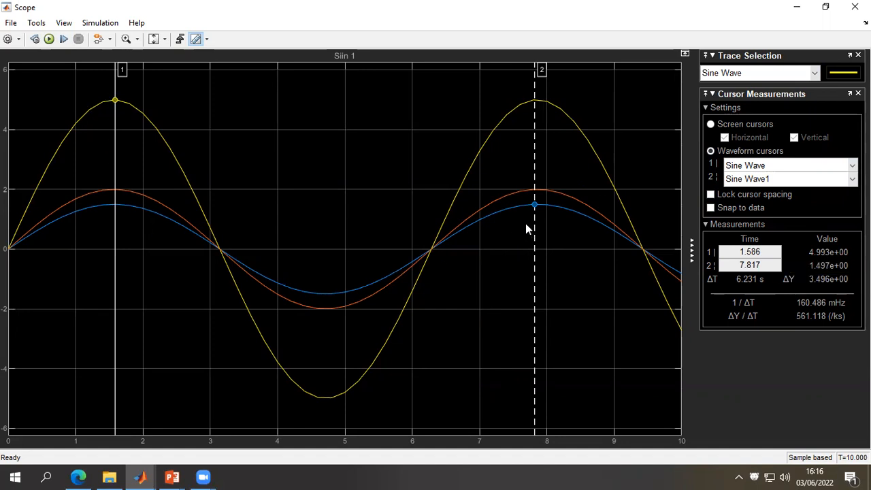
Close the Scope window and return to the untitled model.
click(855, 7)
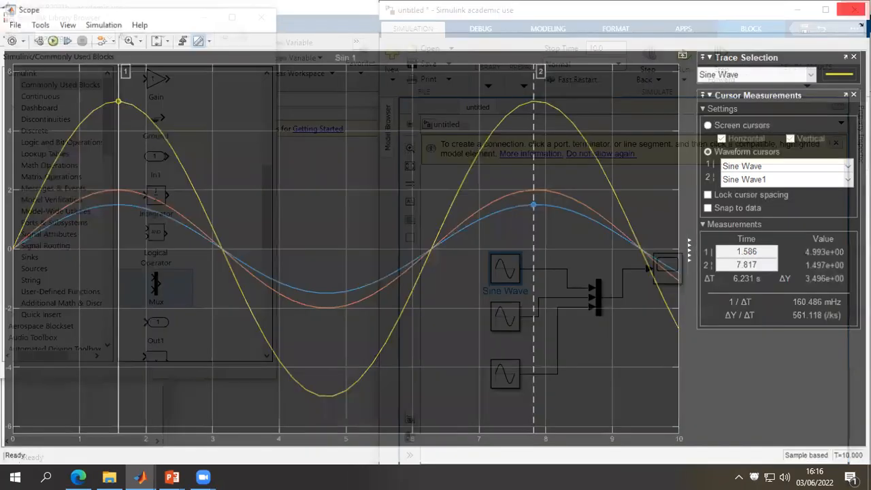
click(556, 234)
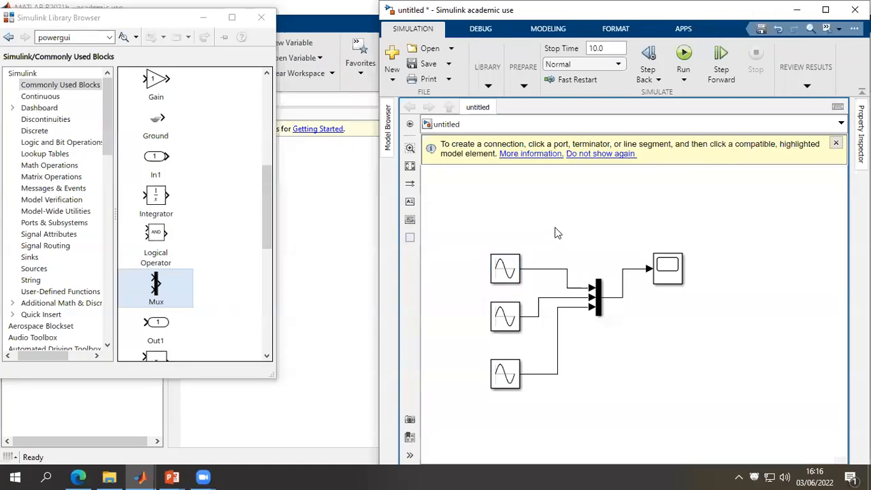
click(536, 34)
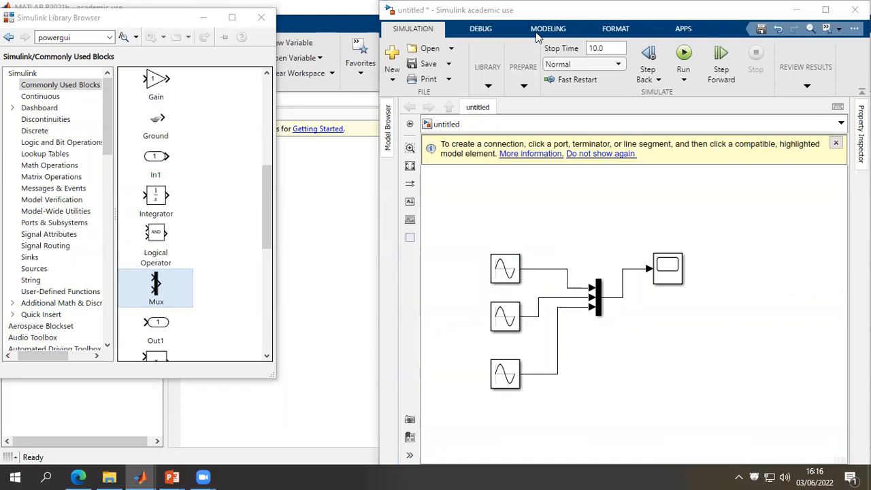